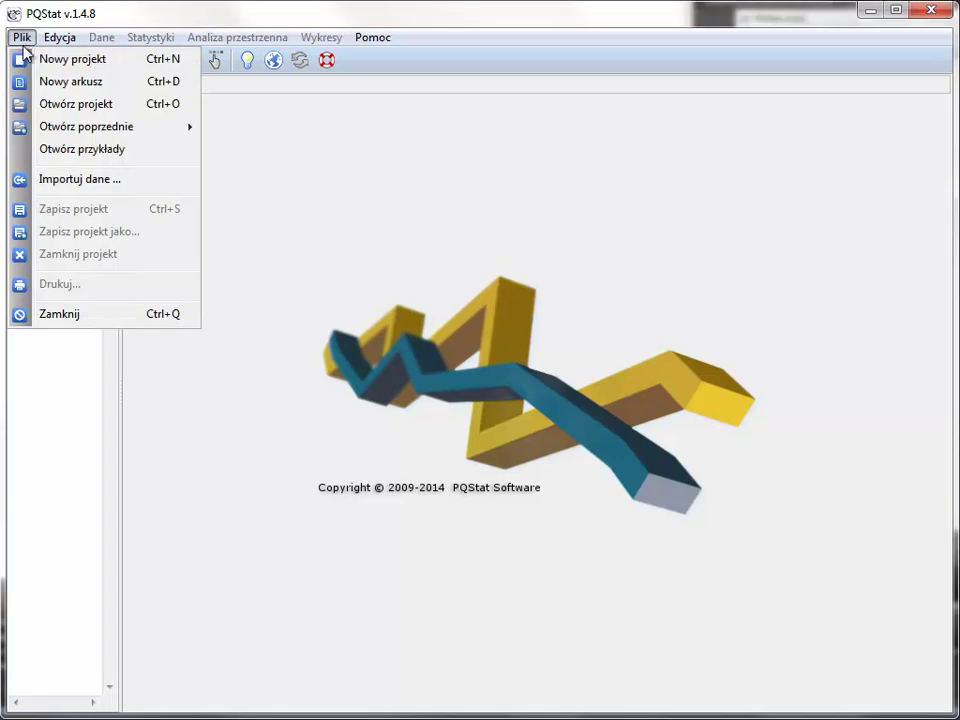
Open the example project PL_podobienstwoLokali.pqs from the Dane folder.
left_click(62, 150)
left_click_drag(623, 238, 638, 579)
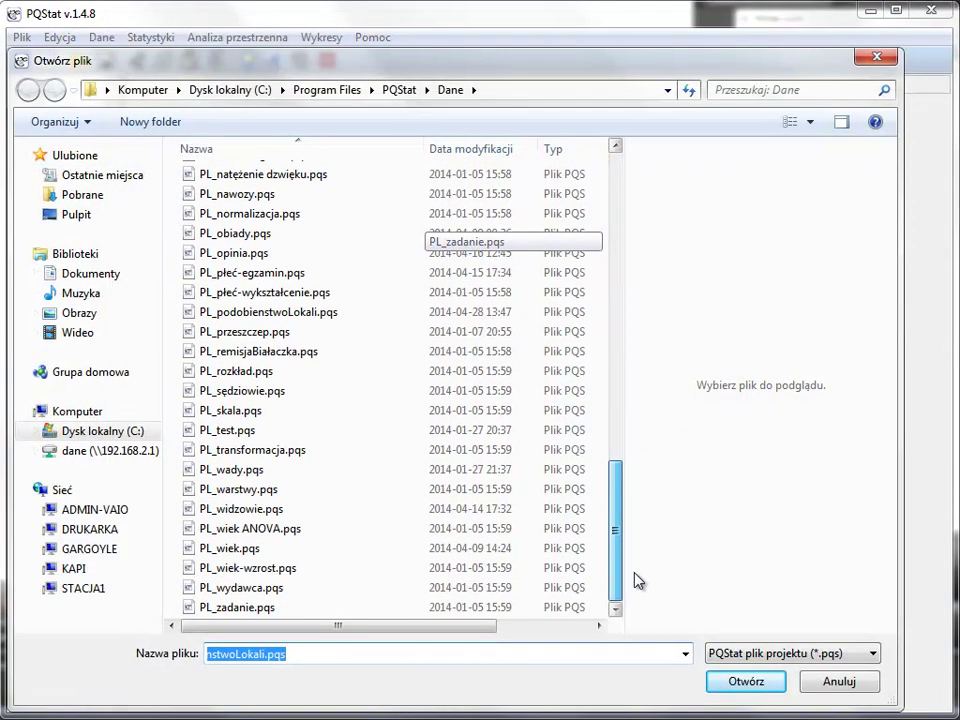
left_click(250, 314)
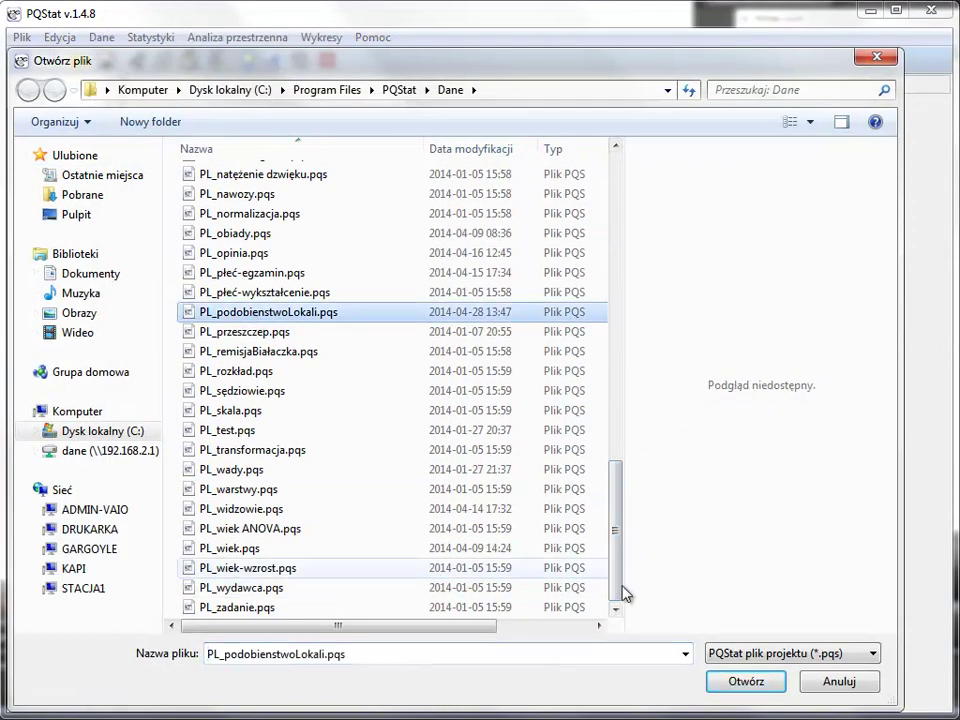
left_click(745, 681)
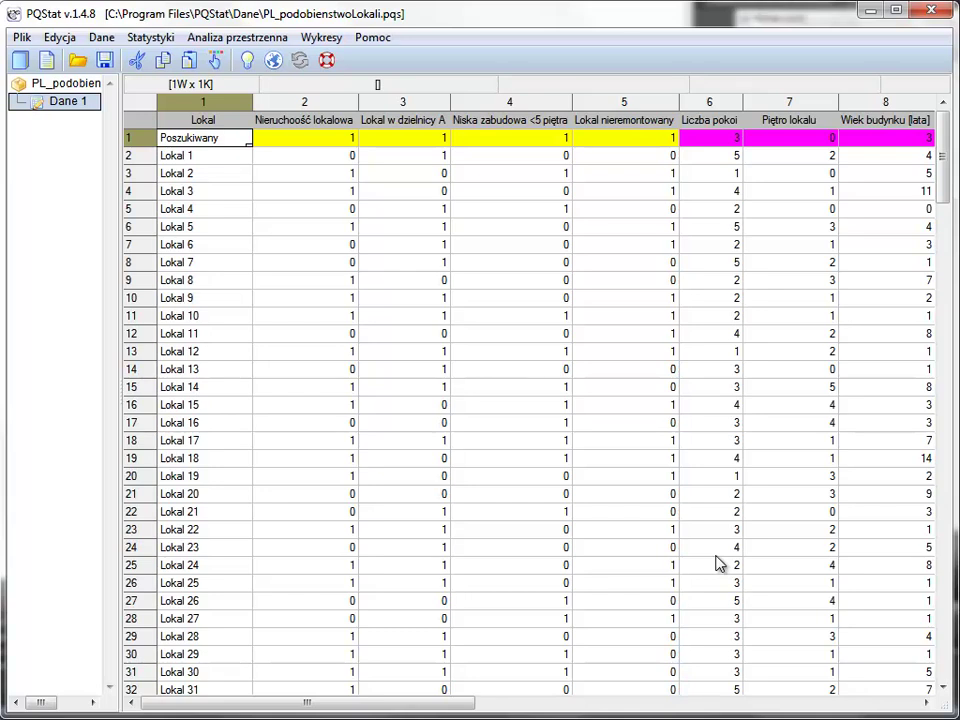
Examine the Poszukiwany row's criteria across the yellow and magenta columns and compare them with the listed properties.
left_click(130, 141)
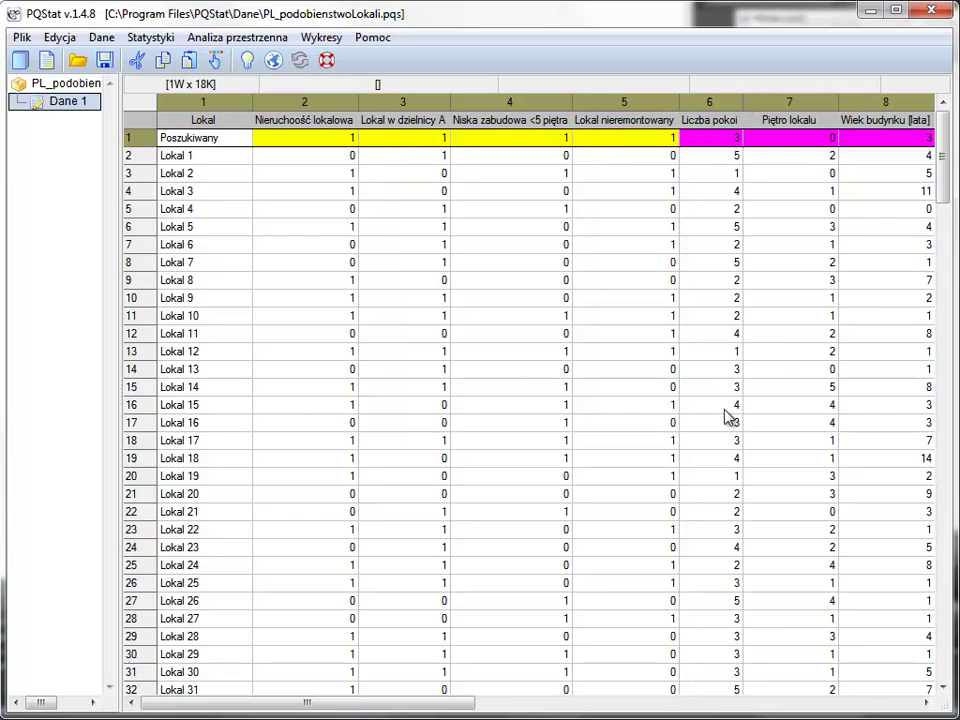
left_click_drag(443, 703, 557, 708)
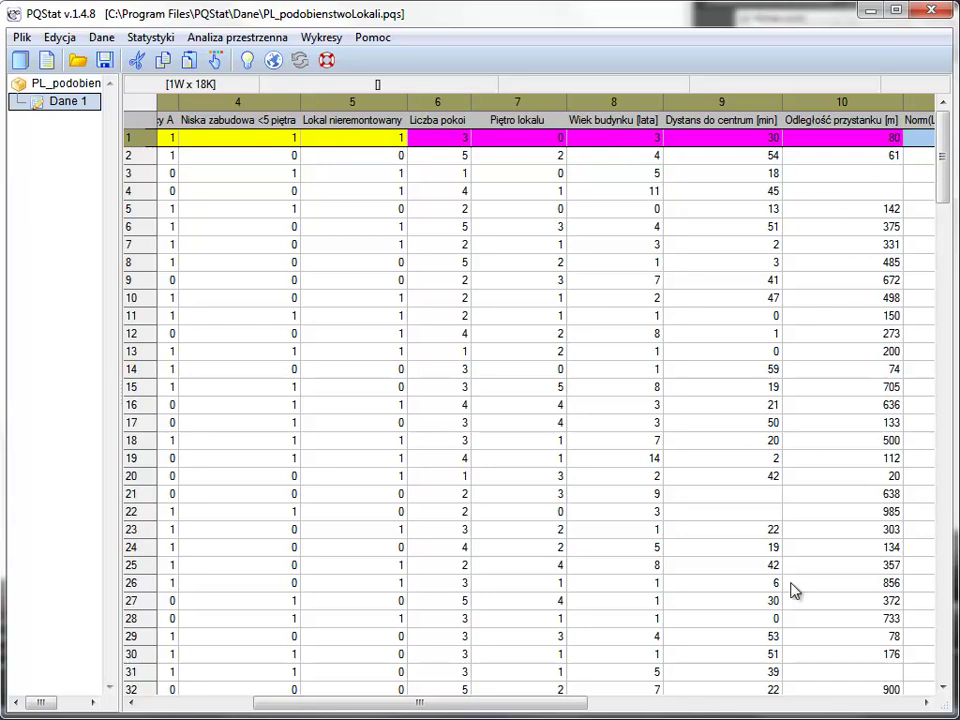
left_click_drag(568, 707, 379, 709)
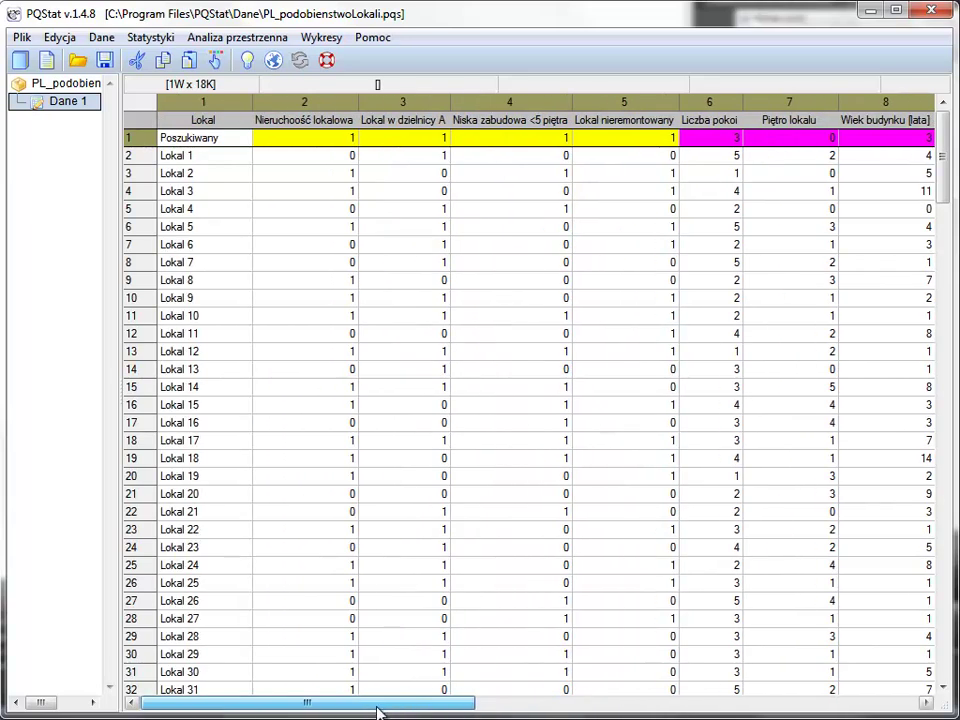
left_click(489, 496)
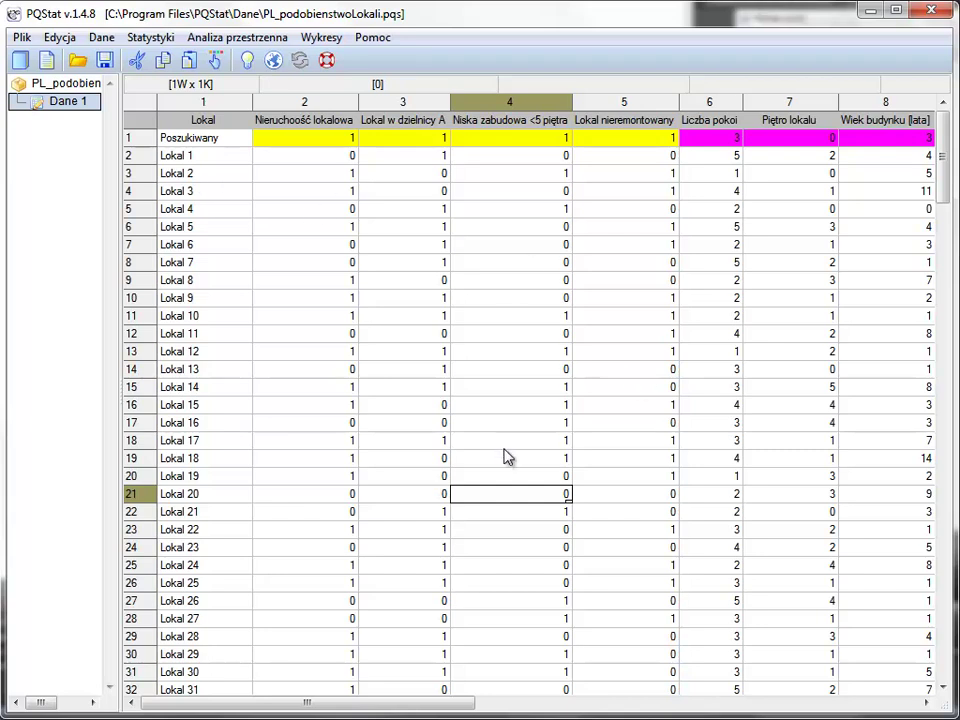
mouse_move(942, 160)
left_mouse_down()
mouse_move(954, 625)
mouse_move(943, 490)
mouse_move(943, 142)
left_mouse_up()
left_click_drag(439, 701, 415, 707)
Open the Aktywuj/Dezaktywuj data filter and add the rule 2-Nieruchoość lokalowa = 0.
left_click(60, 38)
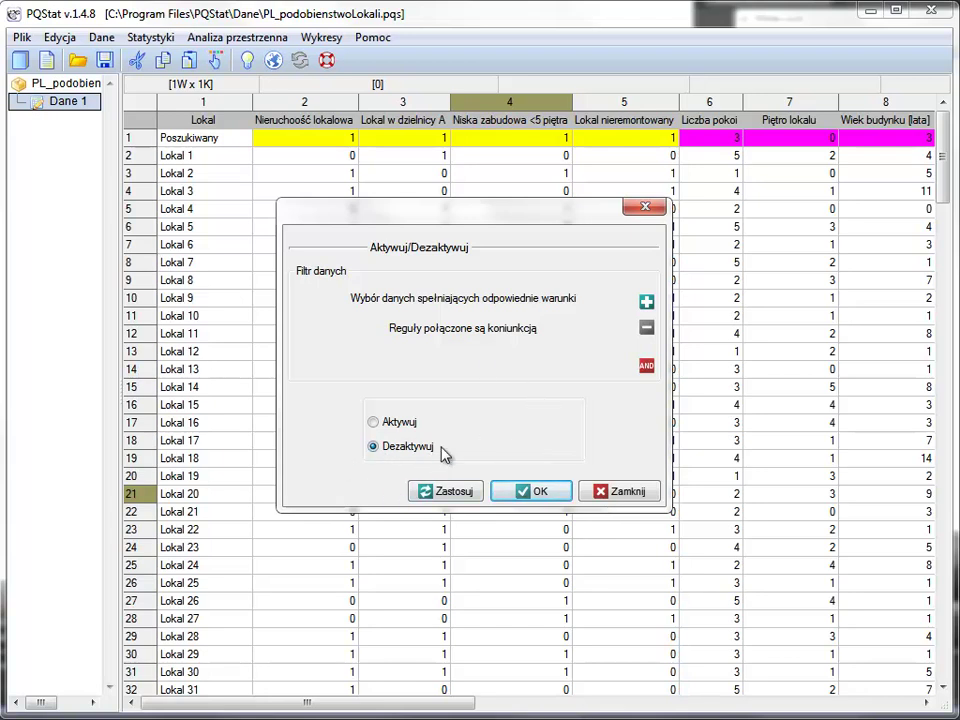
left_click(645, 302)
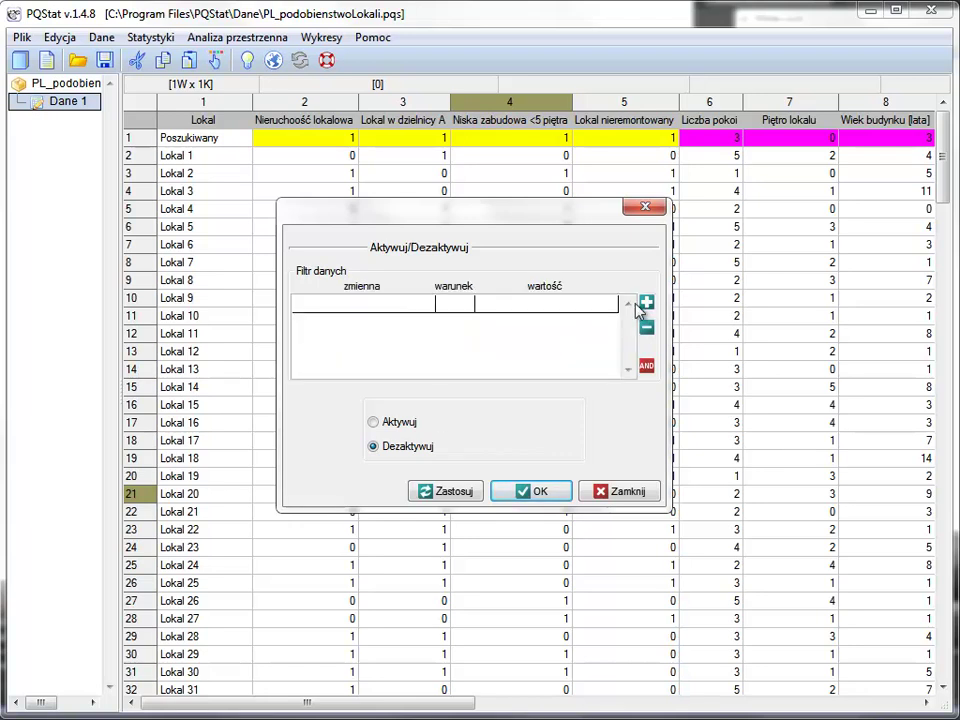
left_click(420, 306)
left_click(427, 306)
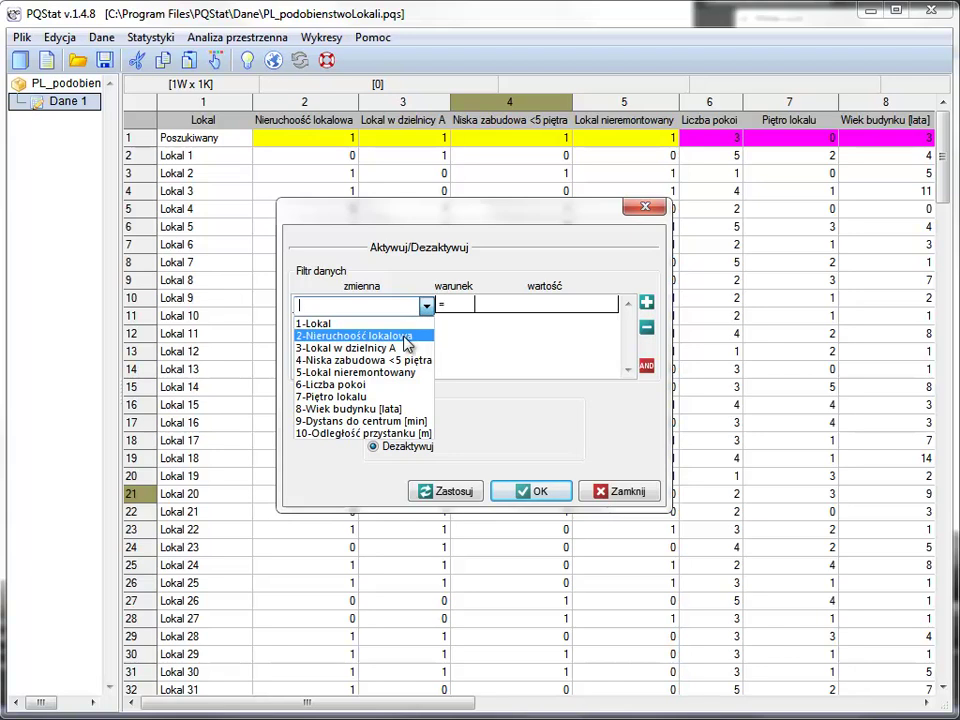
left_click(407, 345)
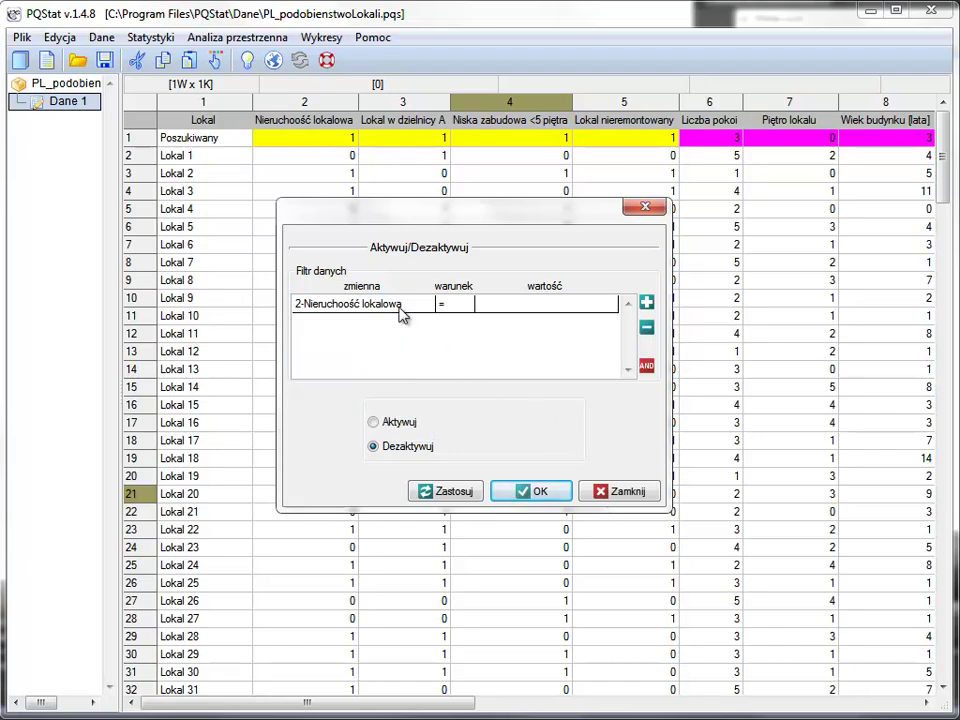
left_click(596, 308)
left_click(609, 308)
left_click(500, 320)
Add a second filter rule, 3-Lokal w dzielnicy A = 0.
left_click(647, 303)
left_click(385, 323)
left_click(427, 324)
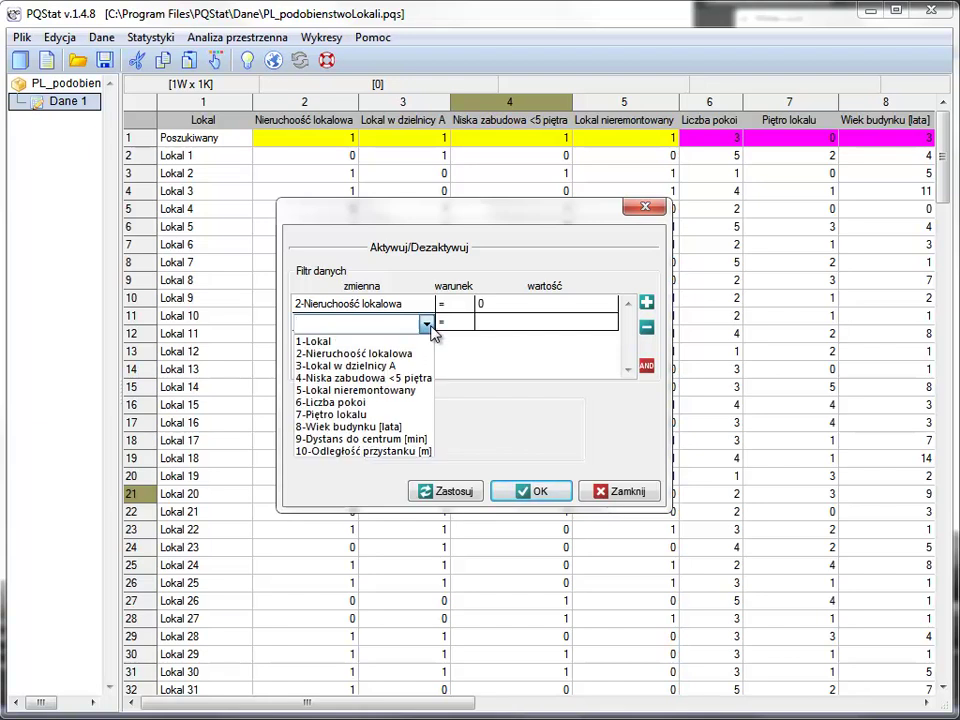
left_click(393, 367)
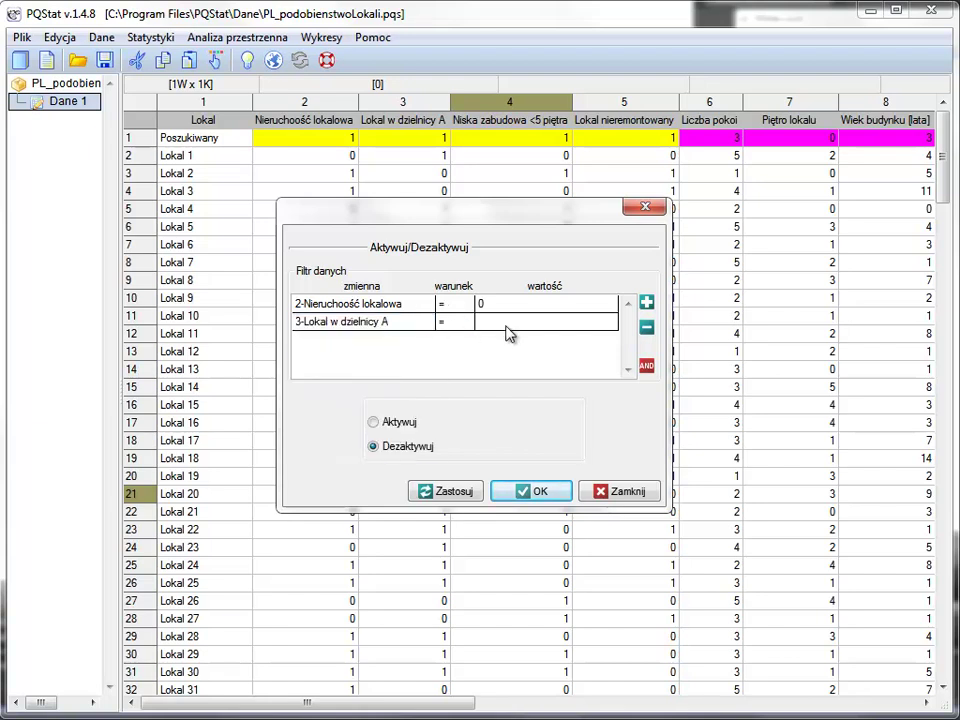
left_click(480, 323)
left_click(610, 327)
left_click(569, 337)
Add a third filter rule, 4-Niska zabudowa <5 piętra = 0.
left_click(647, 306)
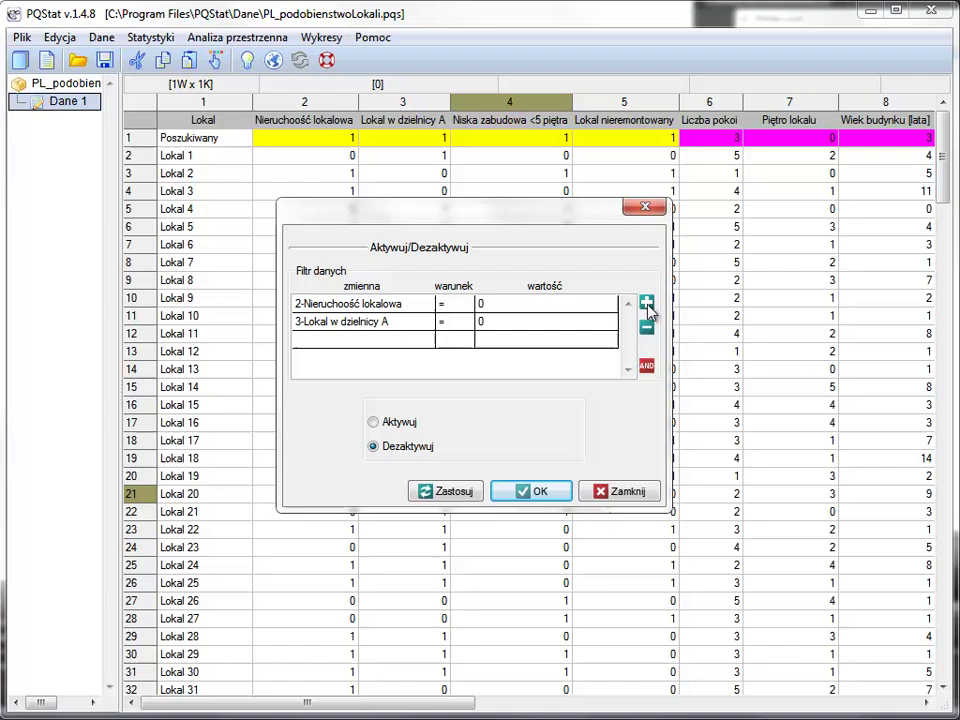
left_click(354, 341)
left_click(427, 342)
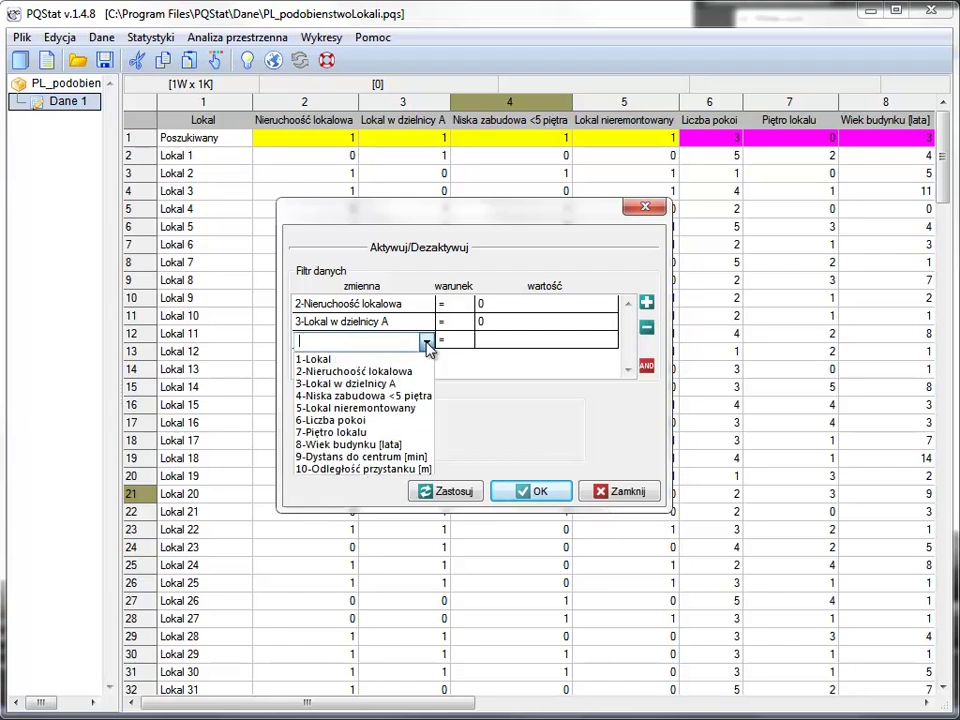
left_click(400, 397)
left_click(523, 339)
left_click(609, 343)
left_click(580, 361)
Add a fourth filter rule, 5-Lokal nieremontowany = 0.
left_click(646, 303)
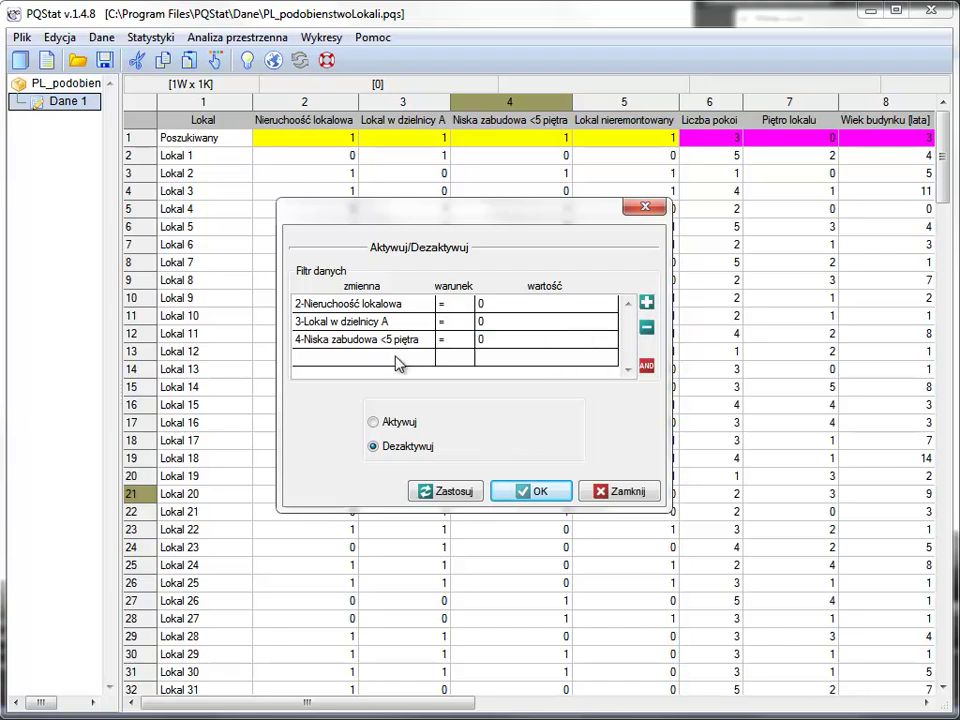
left_click(426, 361)
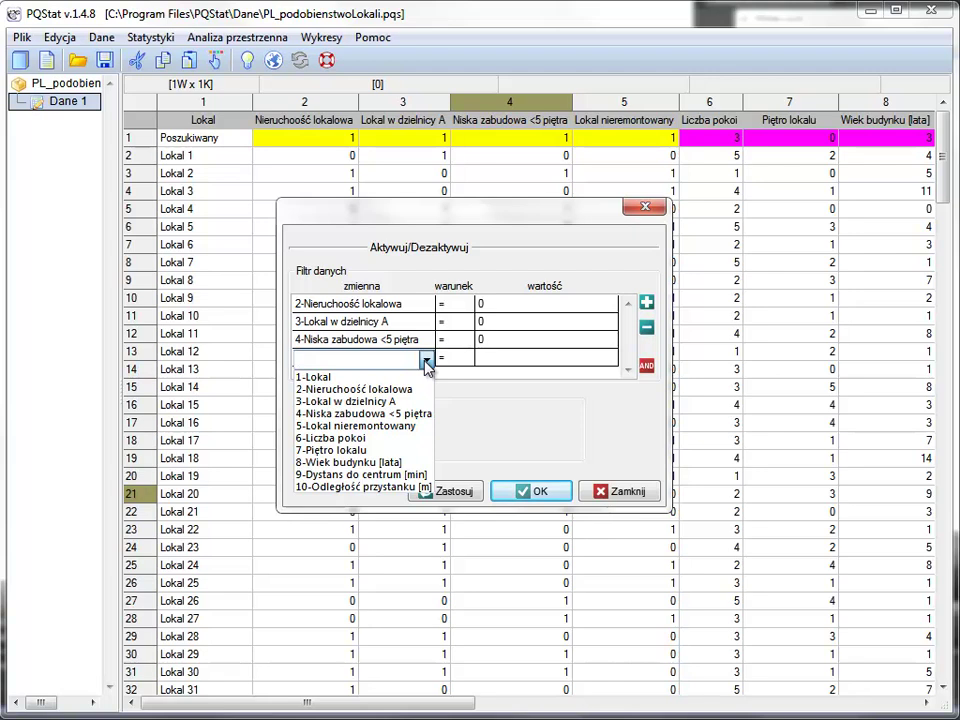
left_click(414, 426)
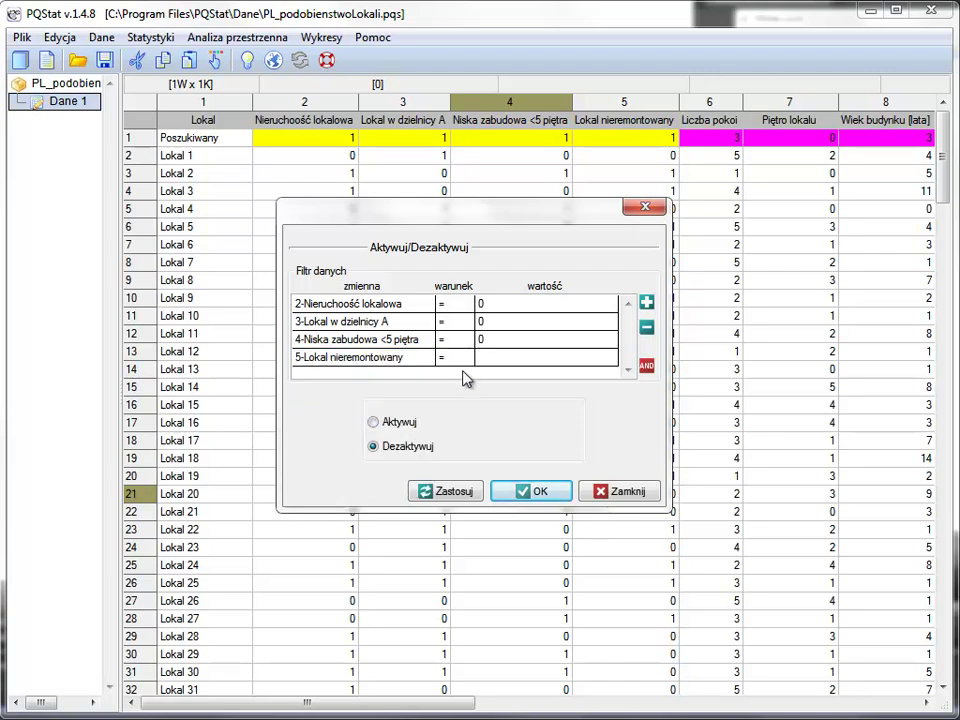
left_click(545, 360)
left_click(611, 360)
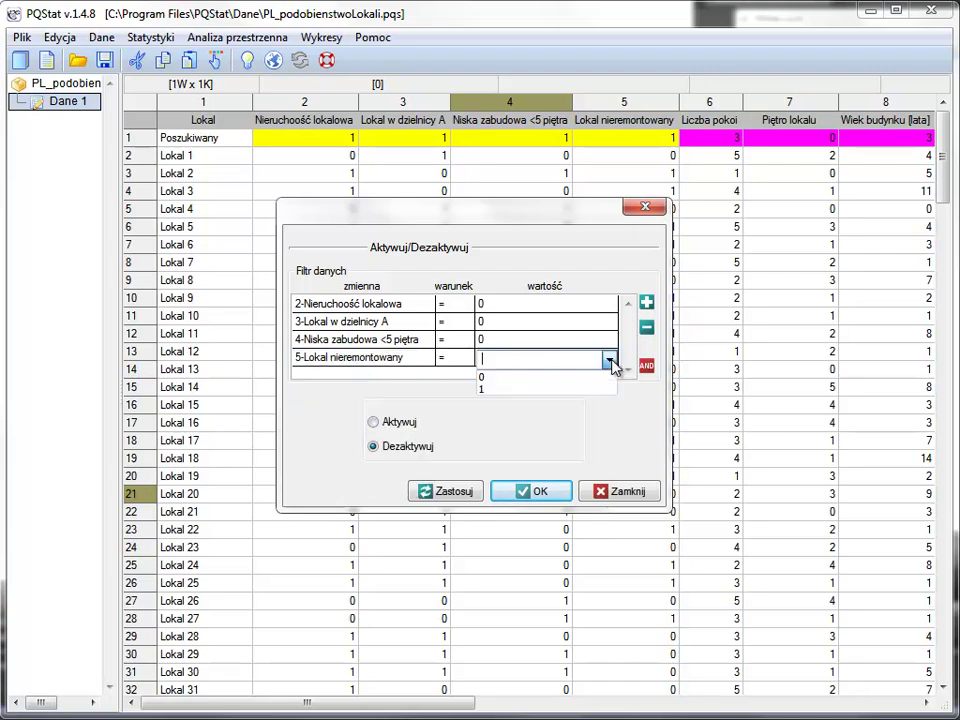
left_click(587, 380)
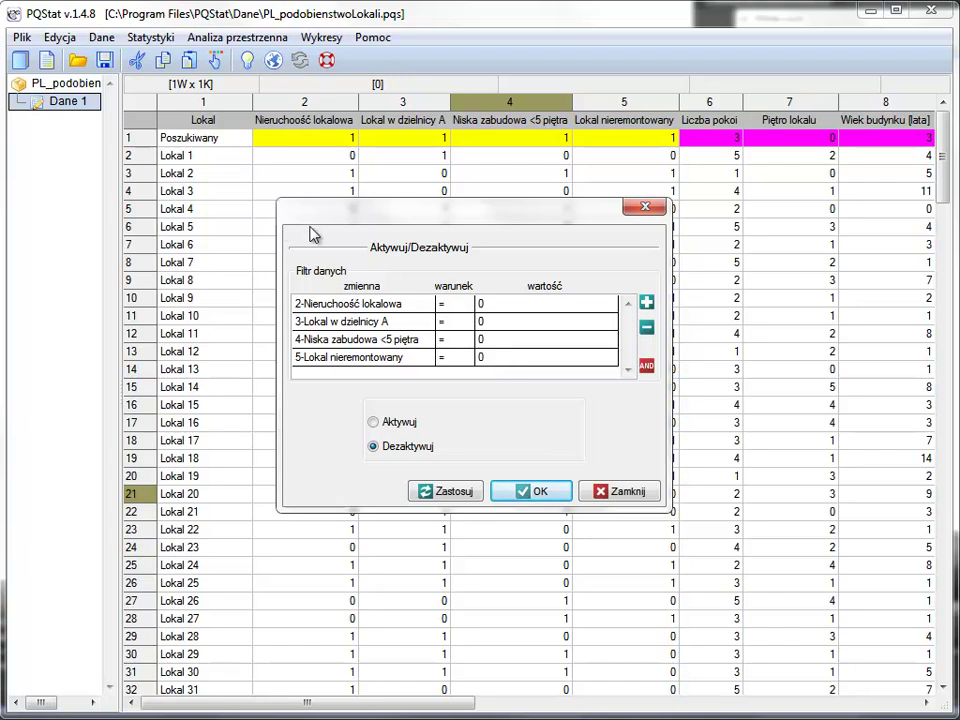
Combine the filter rules with OR and deactivate all rows matching any of them.
left_click(646, 367)
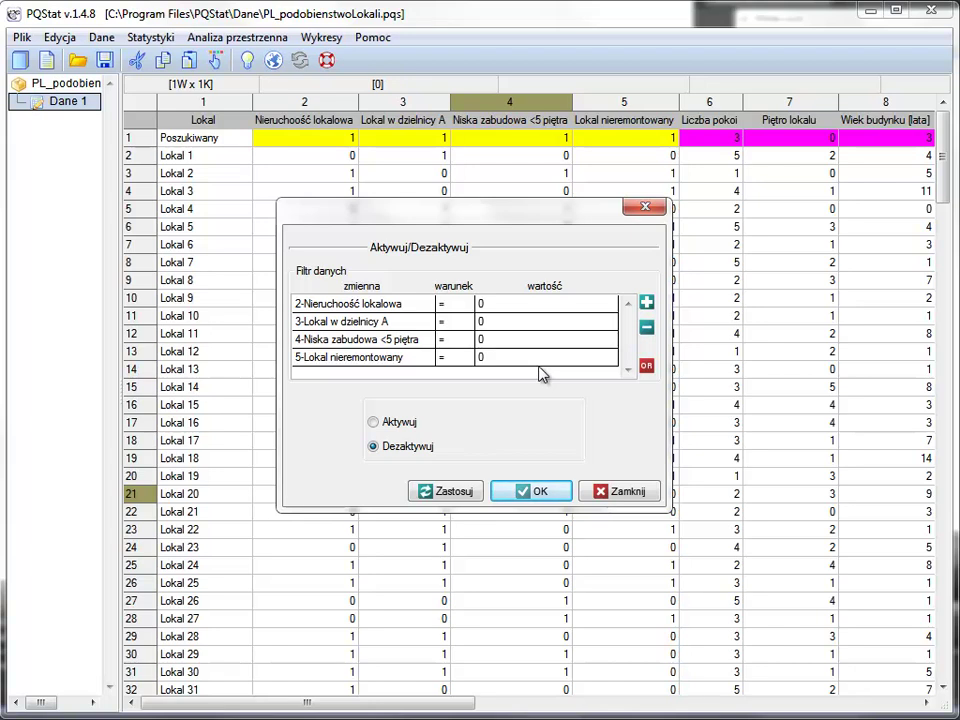
left_click(541, 493)
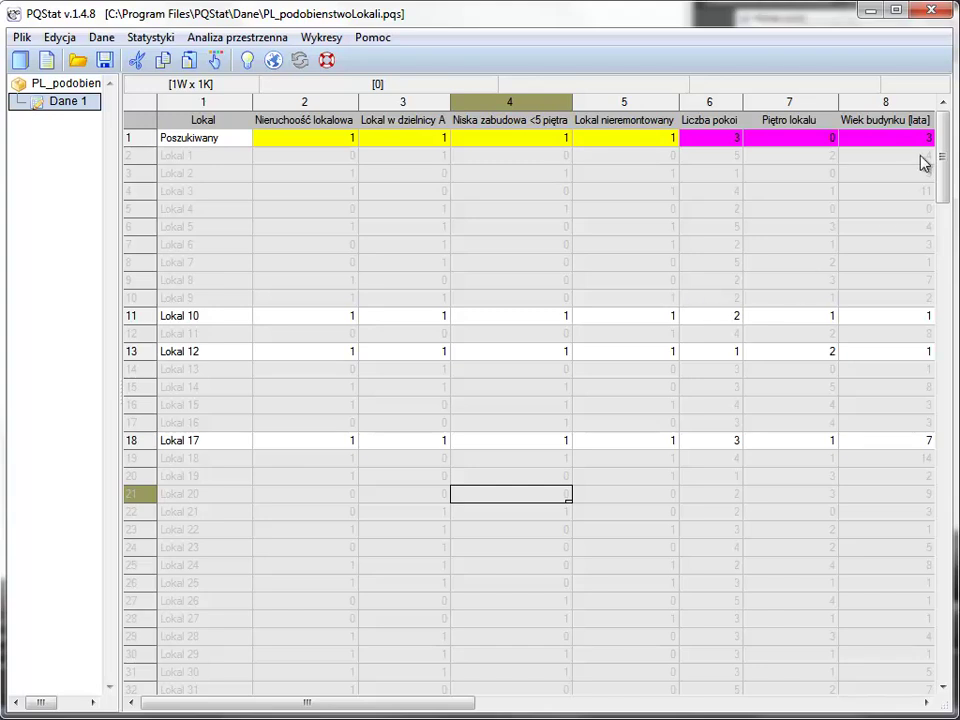
left_click_drag(943, 118, 934, 171)
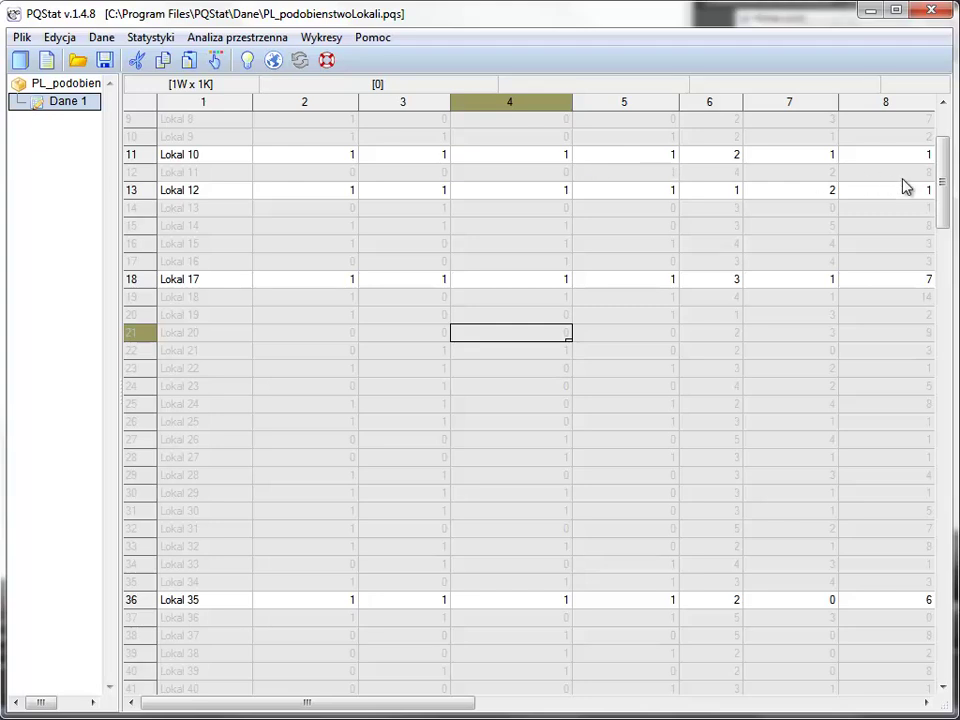
left_click_drag(943, 189, 942, 158)
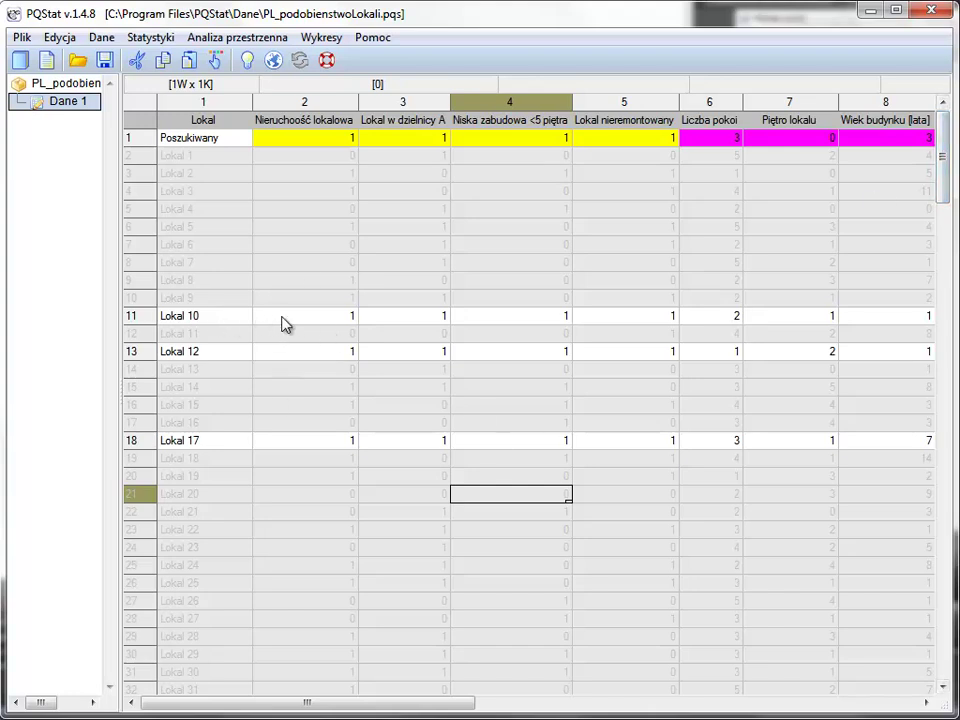
Highlight columns 6 to 10, Liczba pokoi through Odległość przystanku, to review the remaining active properties, and clear the selection.
left_click_drag(437, 705, 581, 716)
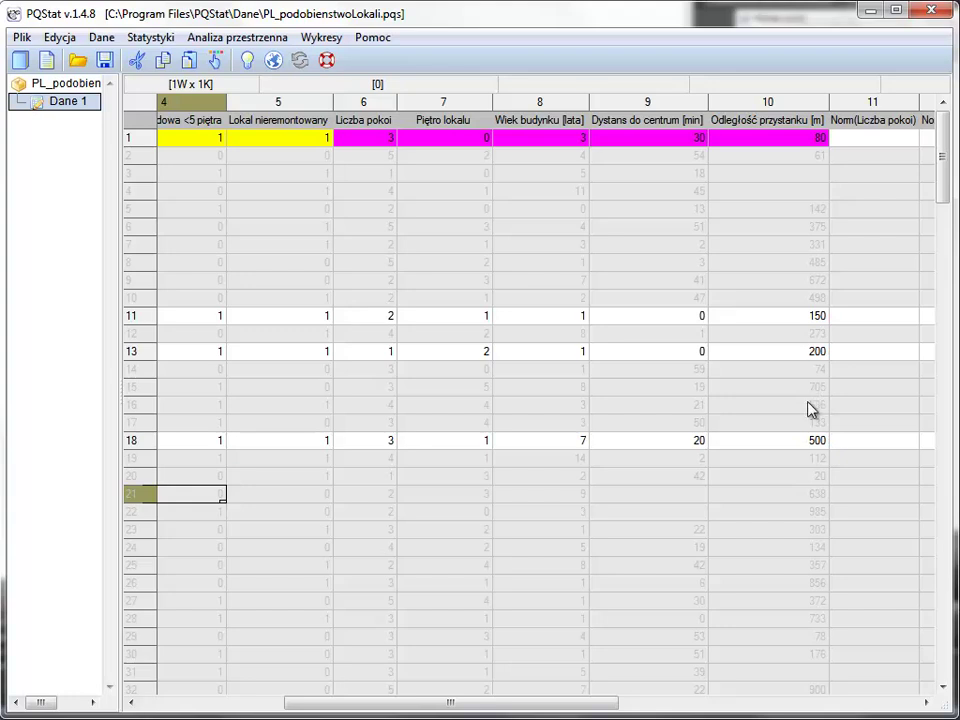
scroll(408, 108, "left", 1)
left_click_drag(408, 106, 675, 120)
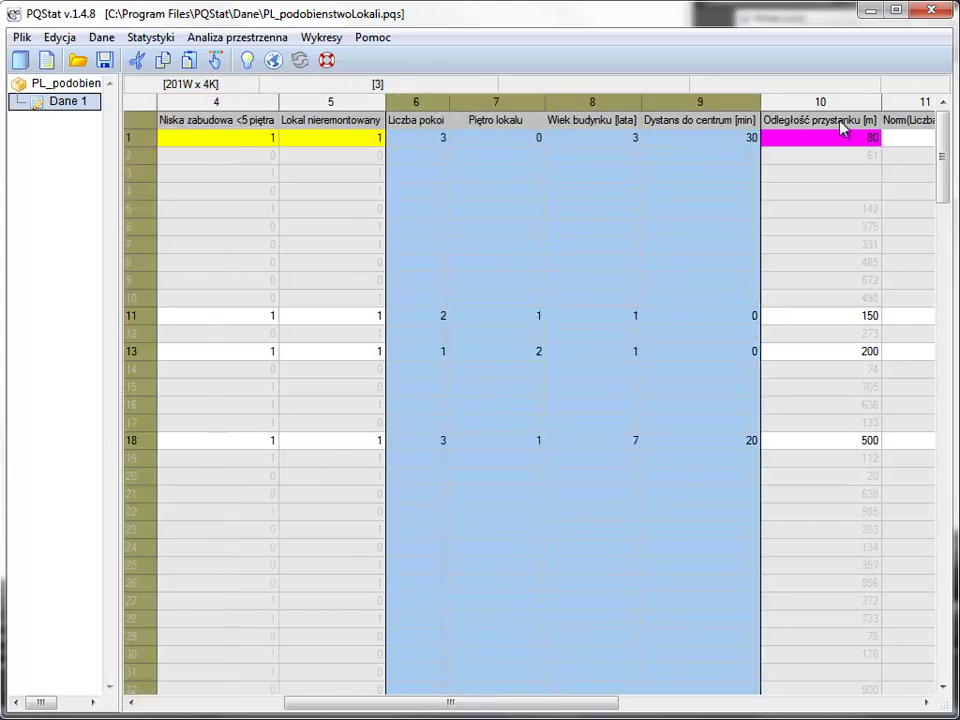
left_click(865, 108)
left_click_drag(831, 120, 428, 133)
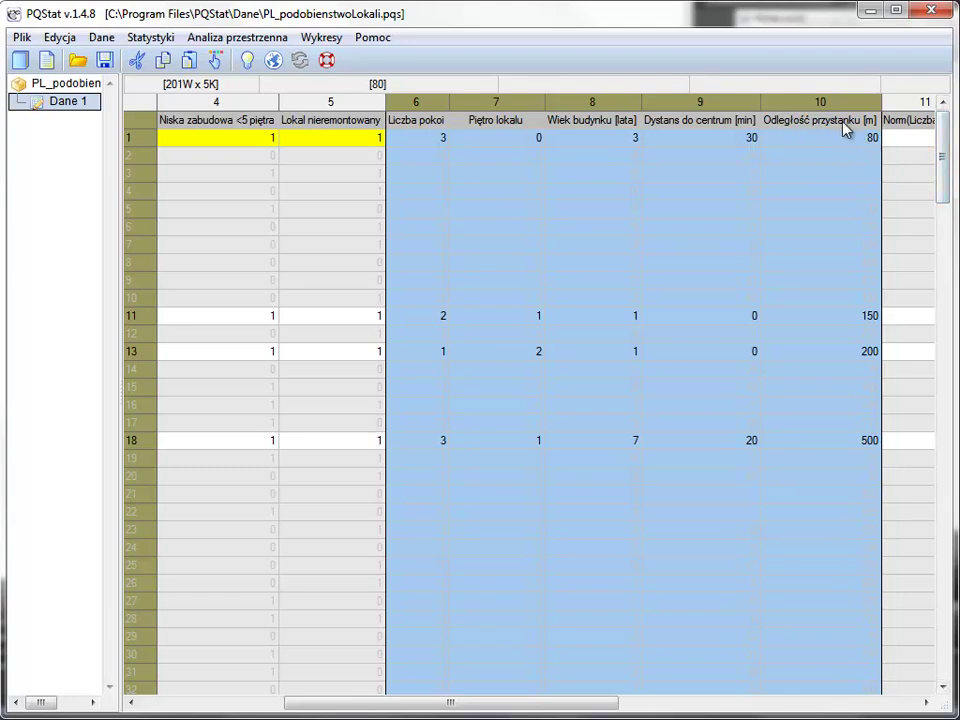
mouse_move(945, 146)
left_mouse_down()
mouse_move(952, 183)
mouse_move(950, 122)
left_mouse_up()
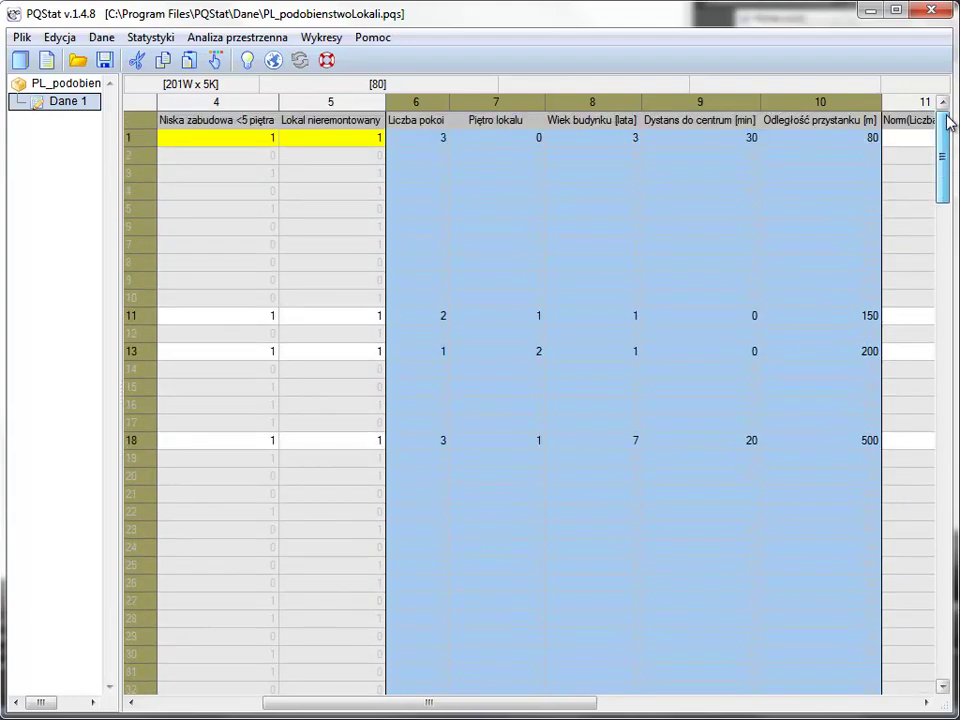
left_click_drag(942, 158, 947, 122)
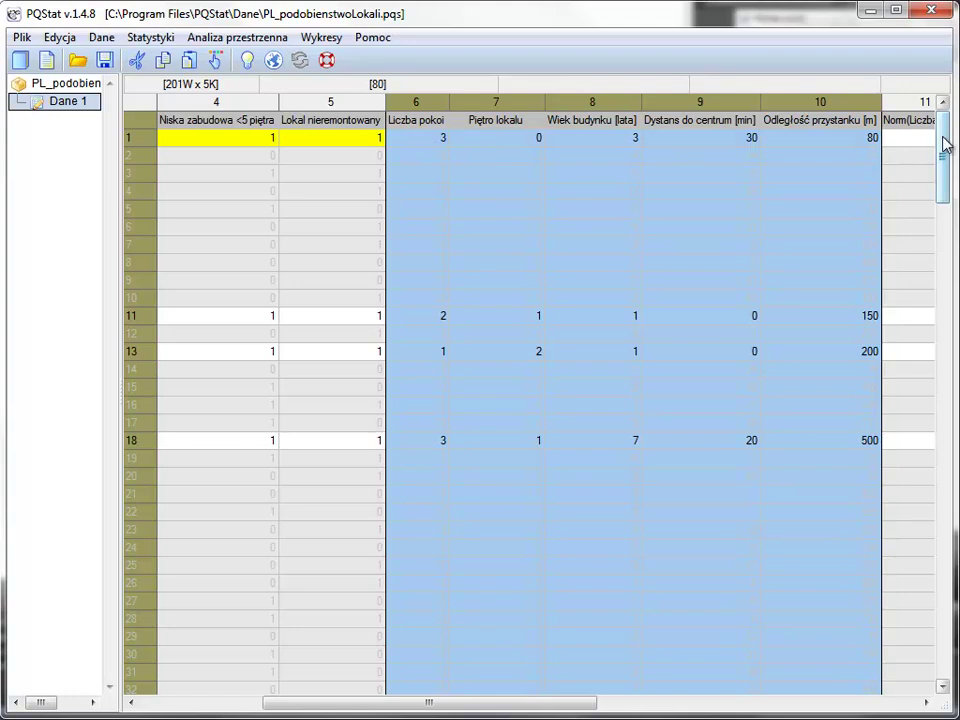
left_click(666, 211)
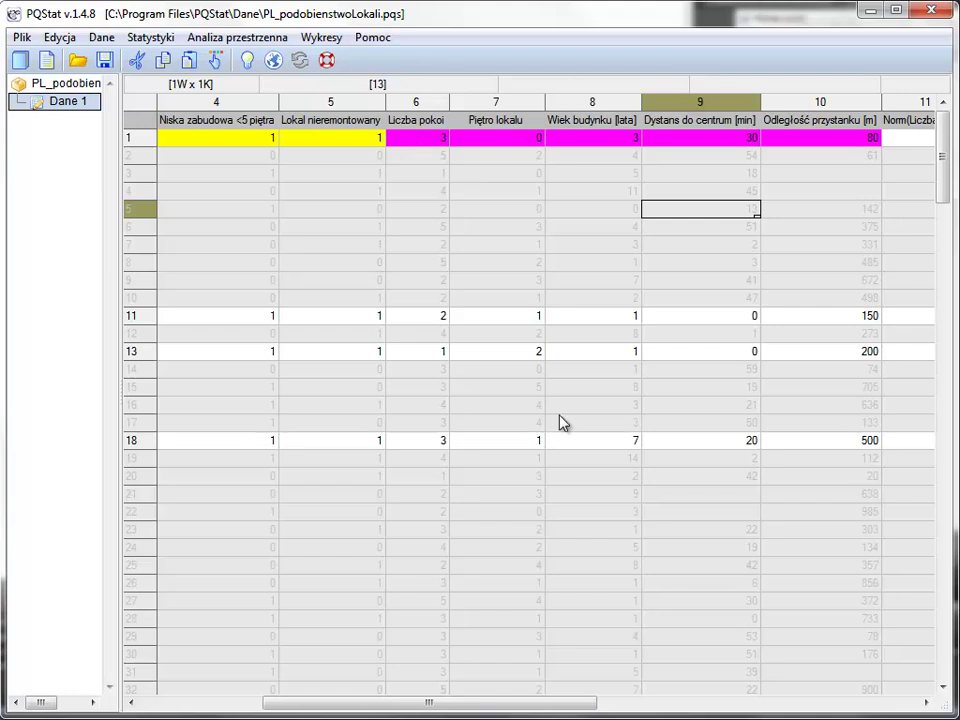
Set up a normalization with 6-Liczba pokoi as the input variable and 11-Norm(Liczba pokoi) as the output variable.
left_click_drag(559, 705, 790, 711)
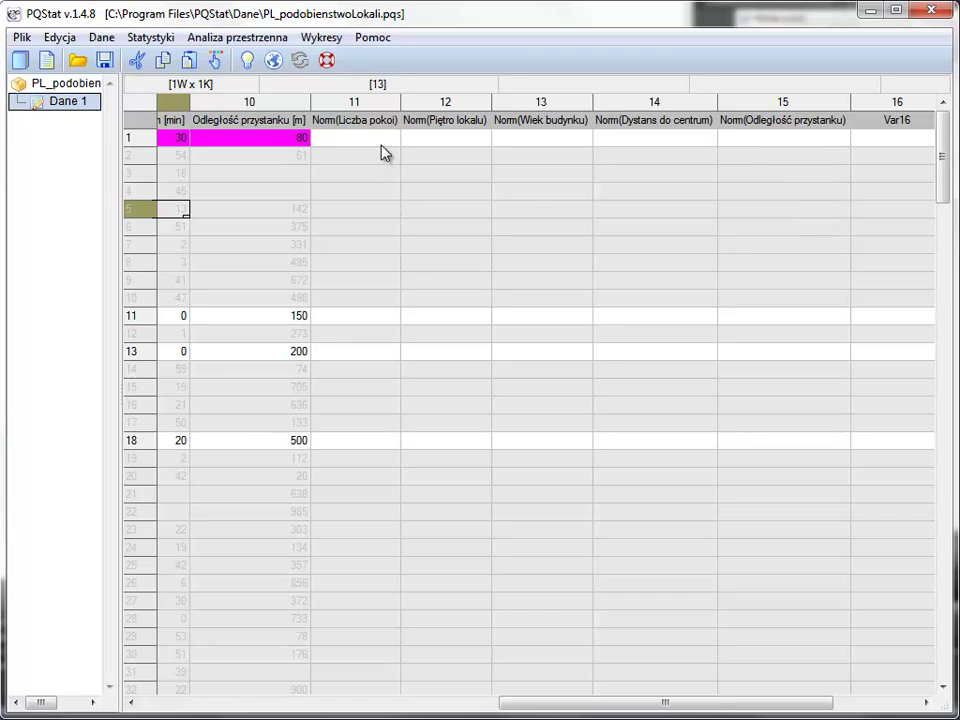
left_click_drag(758, 706, 708, 716)
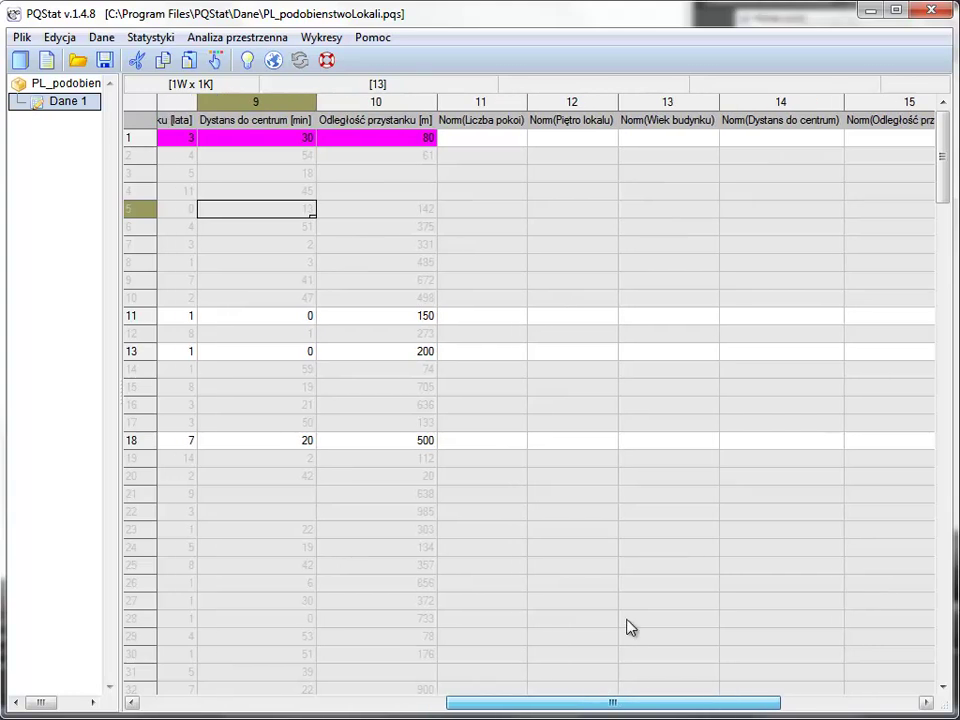
left_click(100, 38)
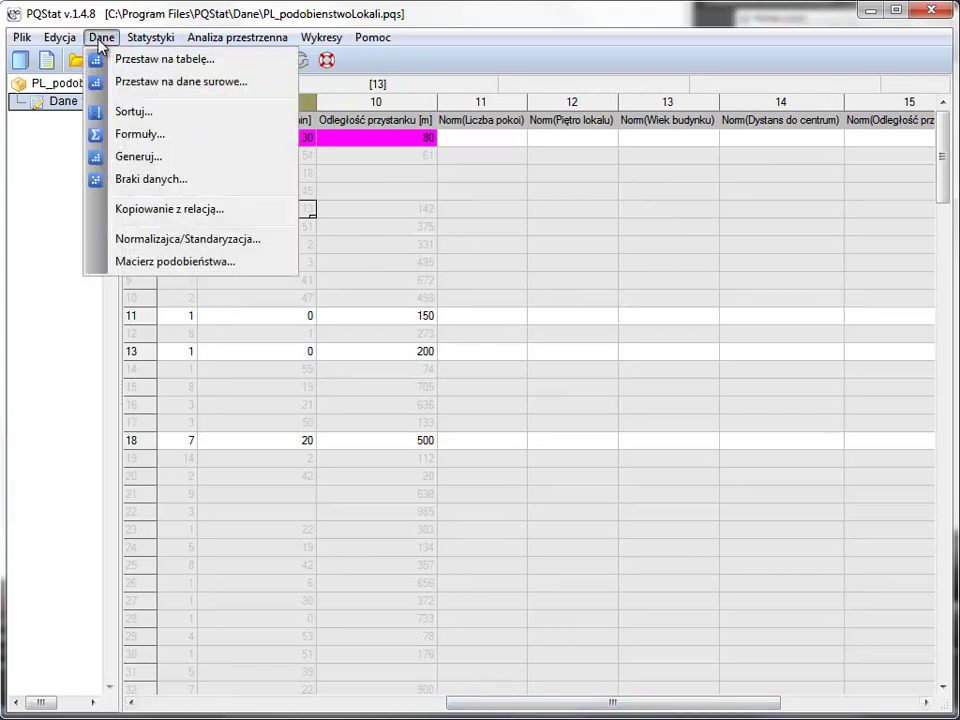
left_click(181, 240)
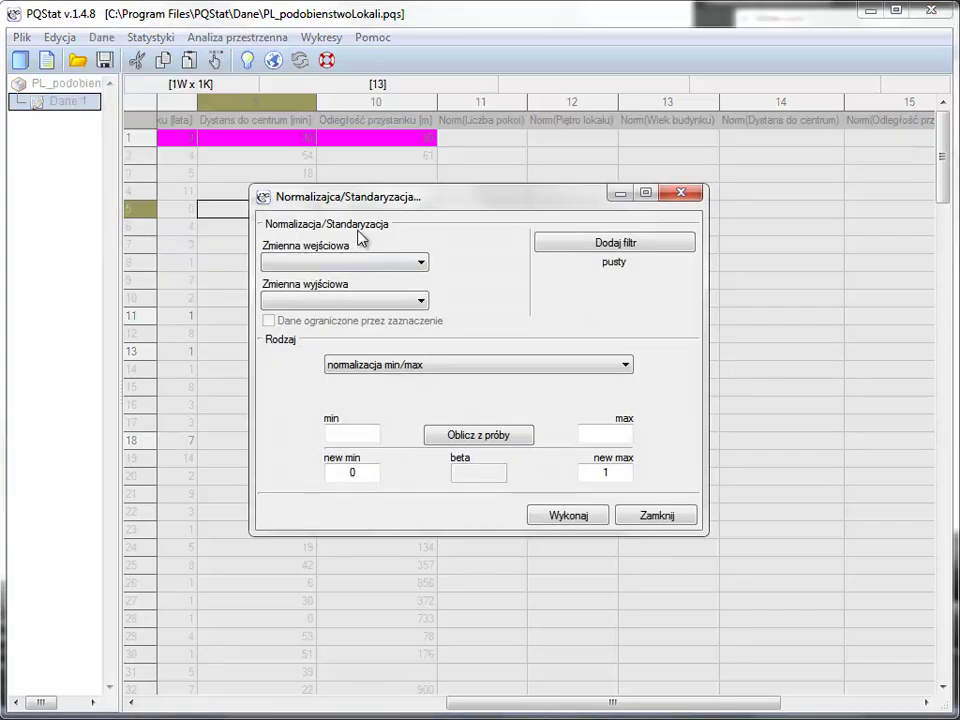
left_click(320, 265)
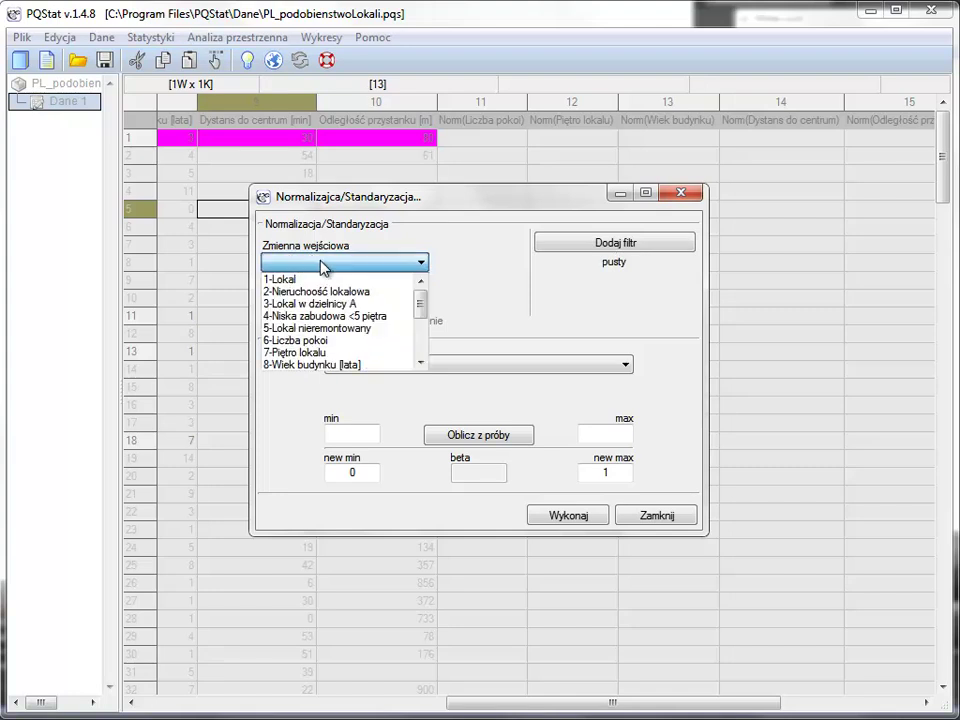
left_click(320, 348)
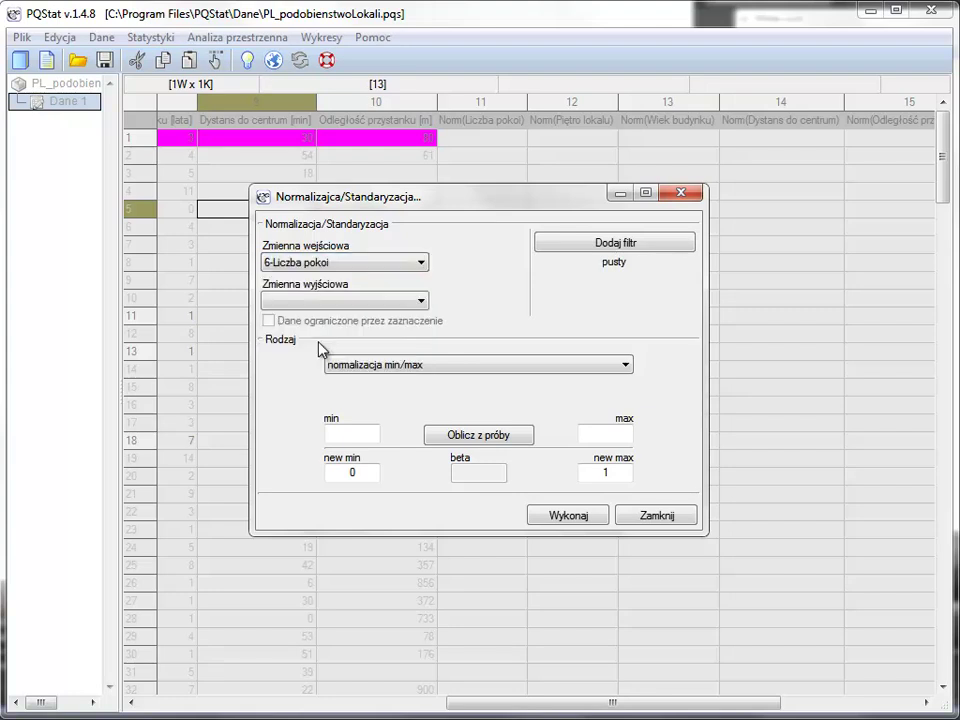
left_click(300, 304)
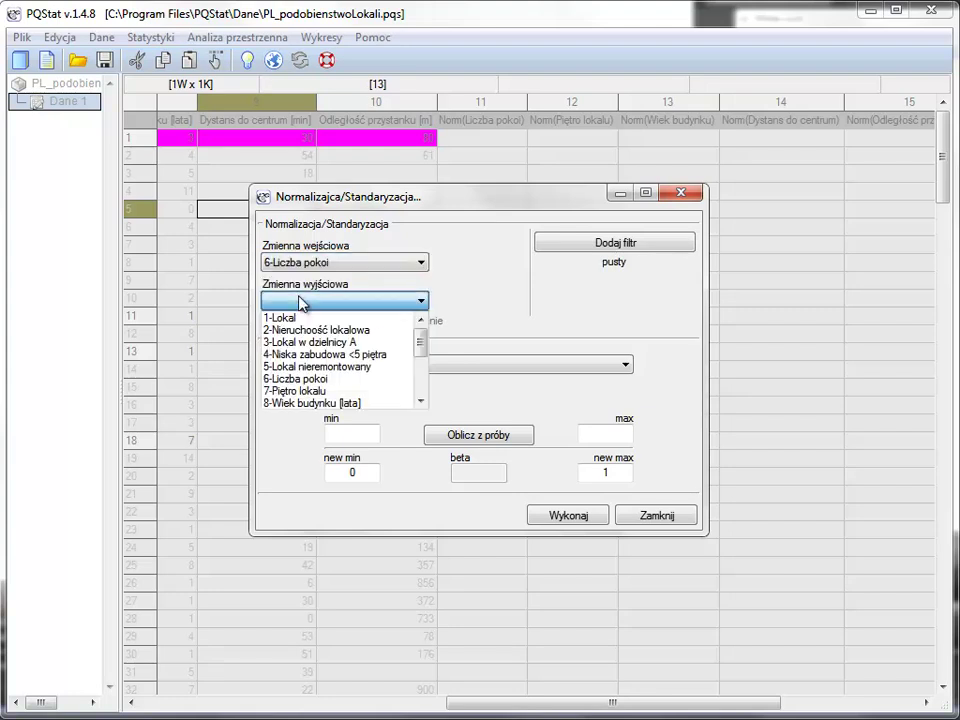
left_click_drag(422, 343, 424, 371)
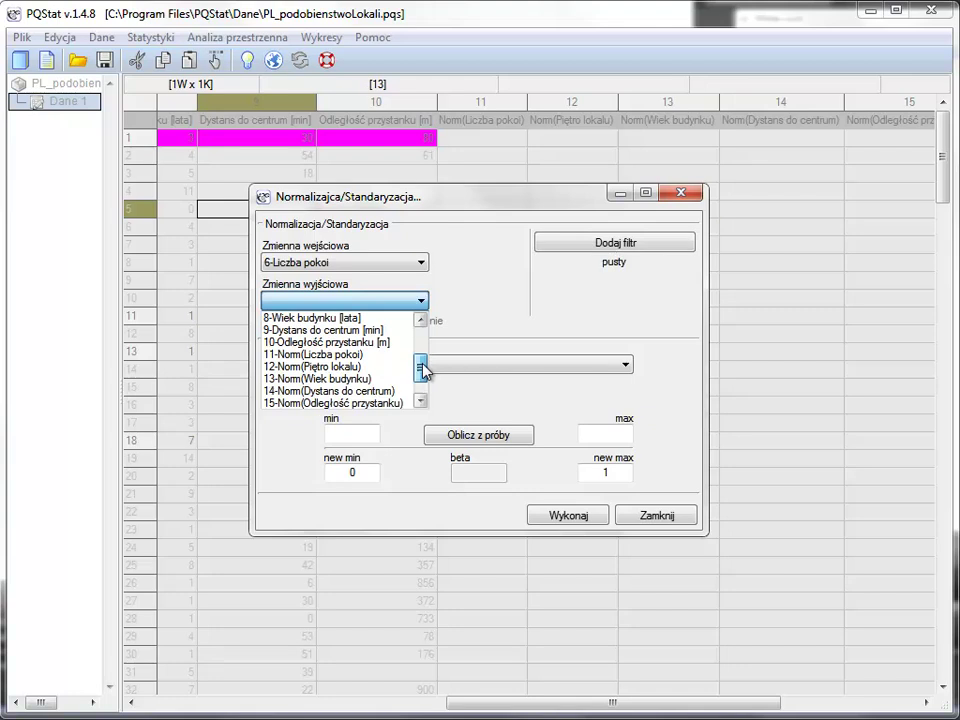
left_click(314, 356)
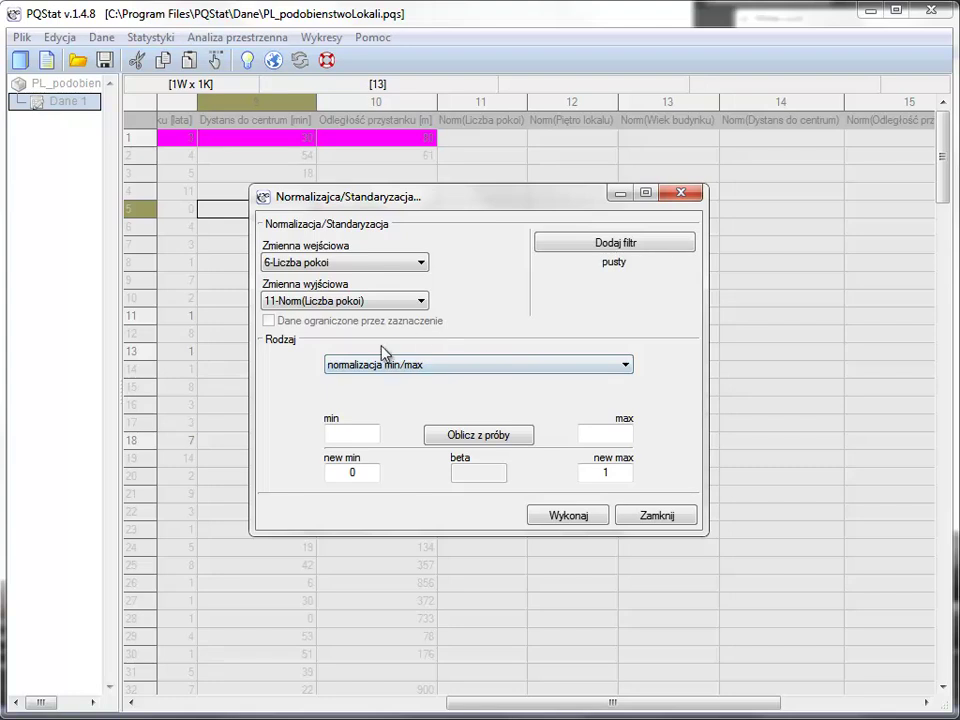
Choose min/max normalization, calculate the minimum and maximum from the sample, and run it with the new range 0 to 1.
left_click(452, 371)
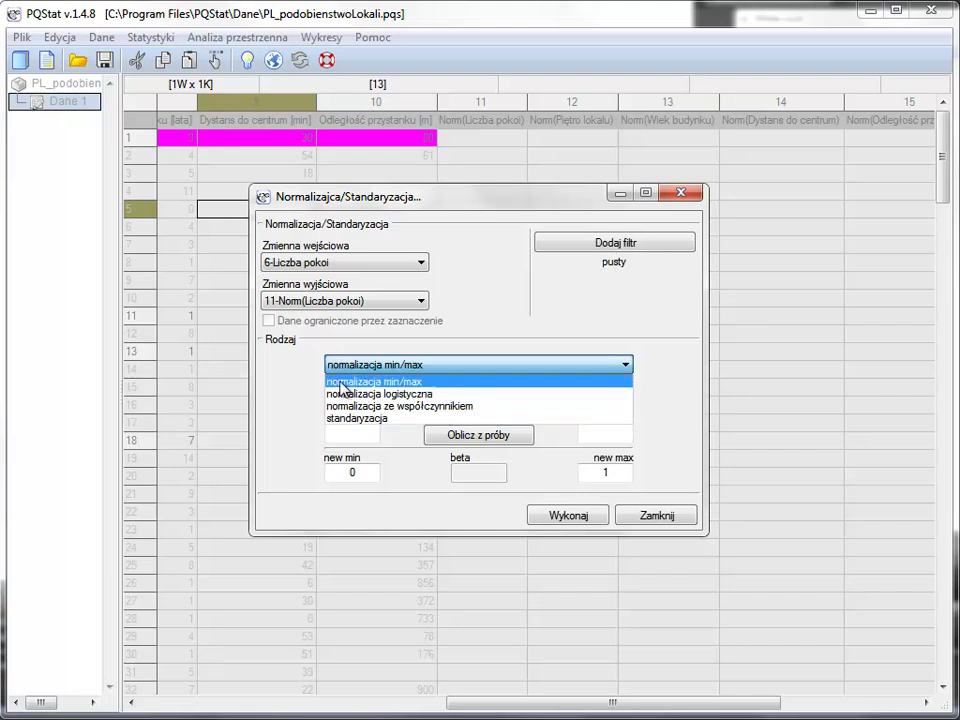
left_click(395, 383)
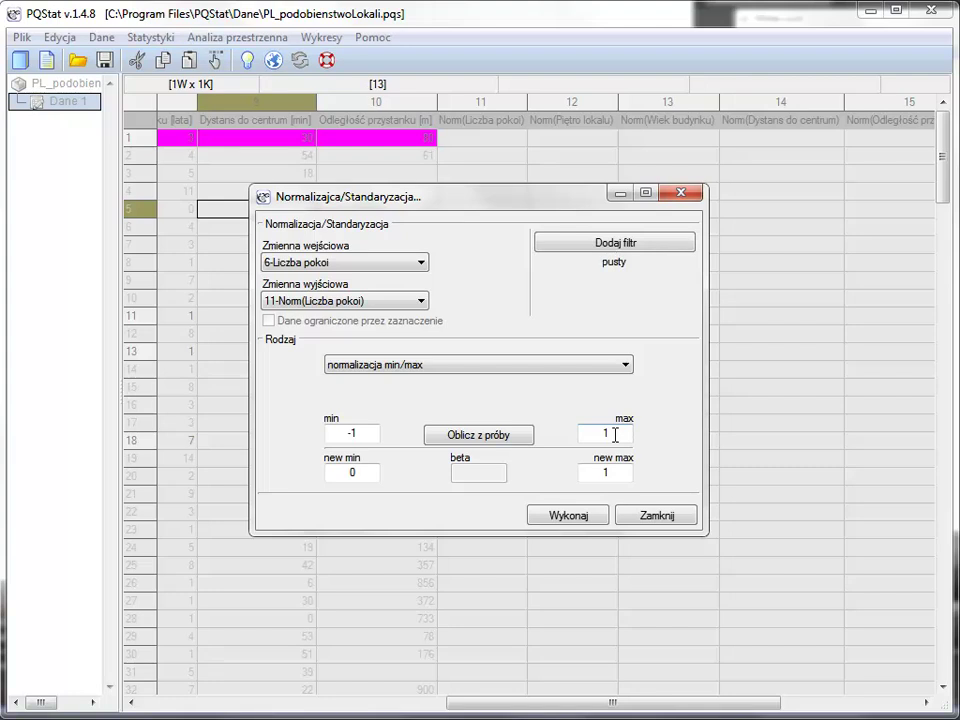
left_click(483, 440)
left_click(577, 522)
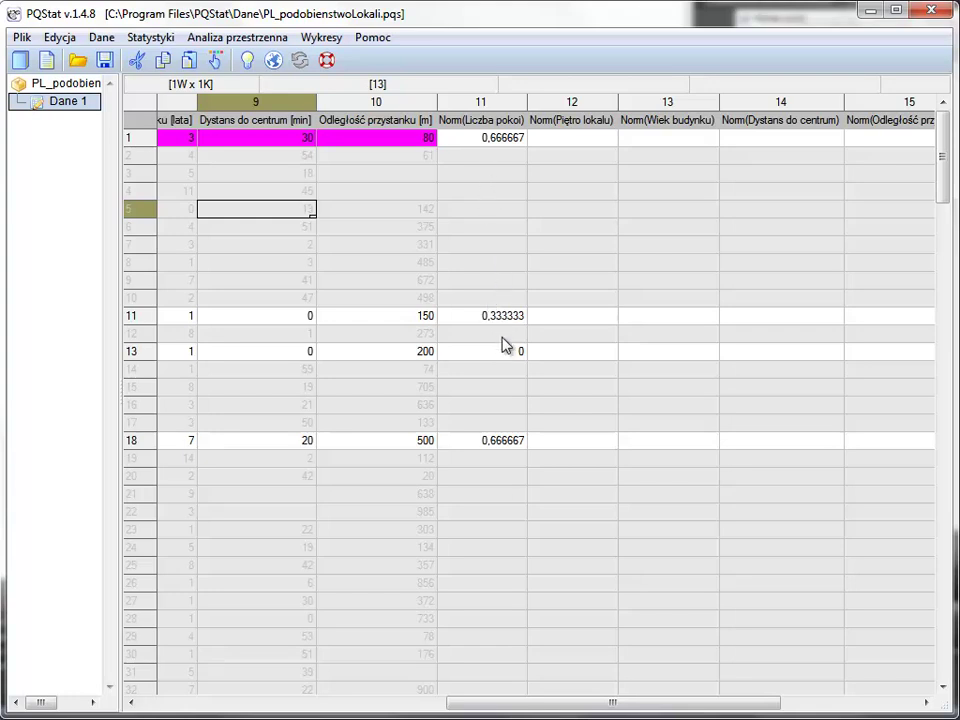
Normalize 7-Piętro lokalu into 12-Norm(Piętro lokalu) by min/max, with the limits calculated from the sample.
left_click(101, 37)
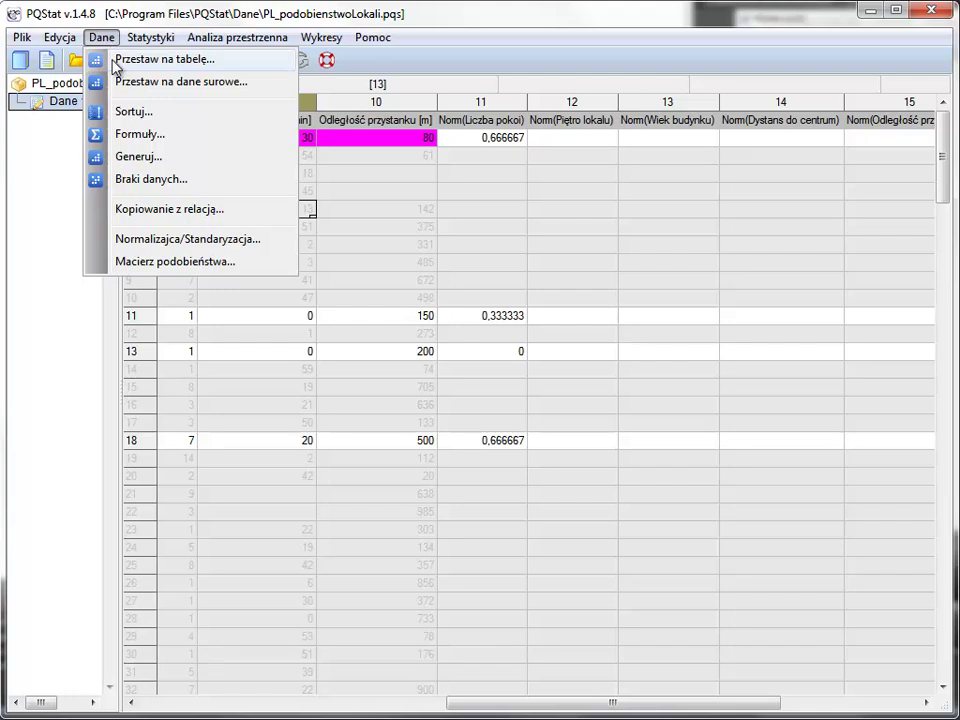
left_click(195, 239)
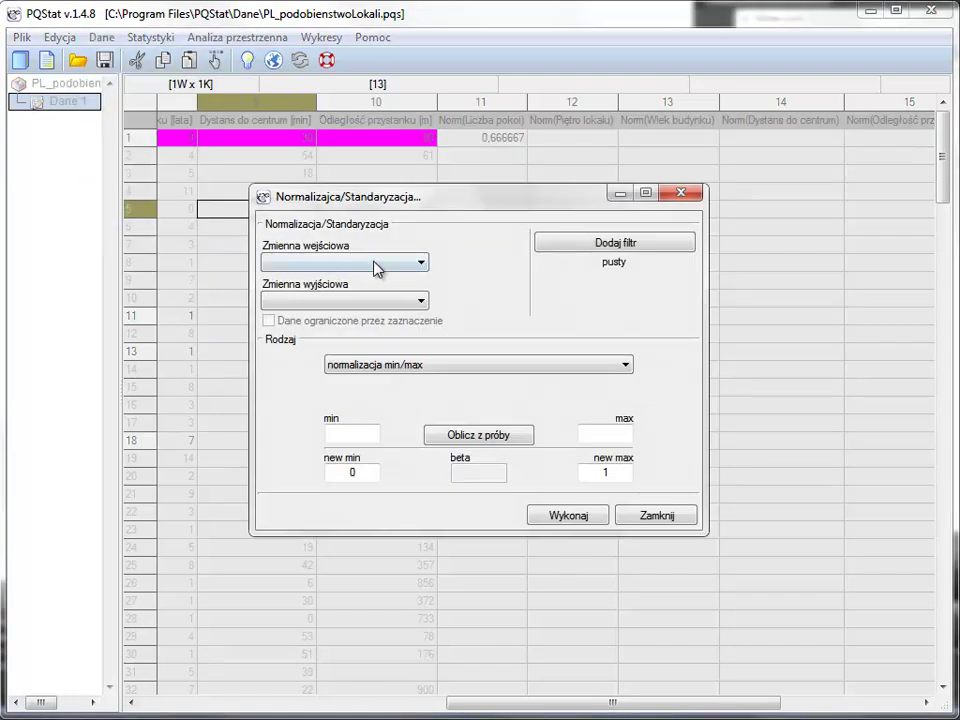
left_click(373, 263)
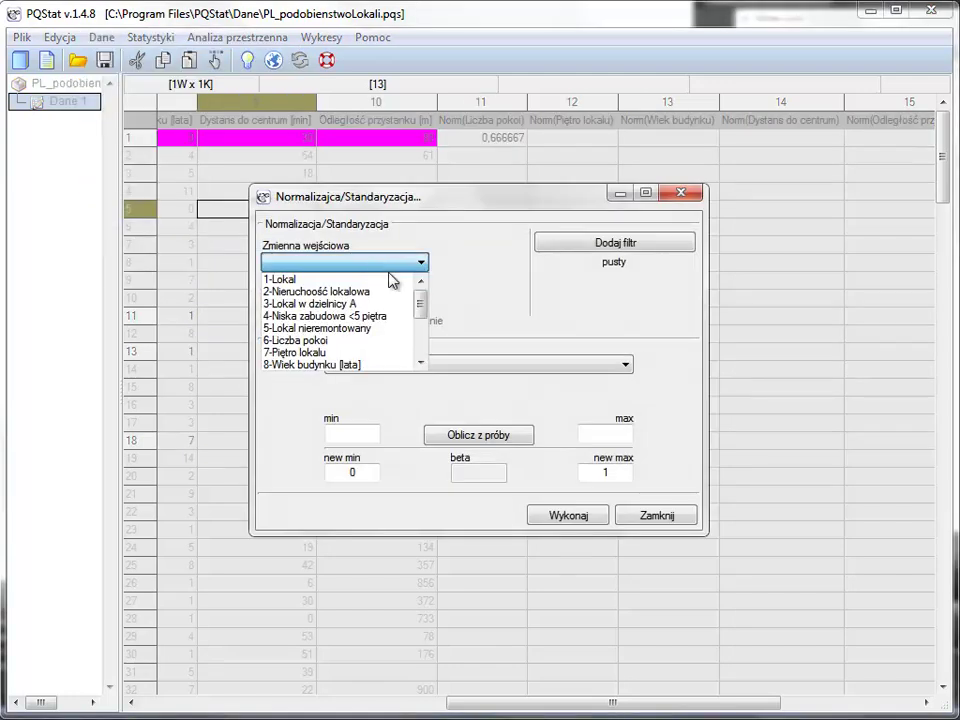
left_click_drag(418, 306, 419, 317)
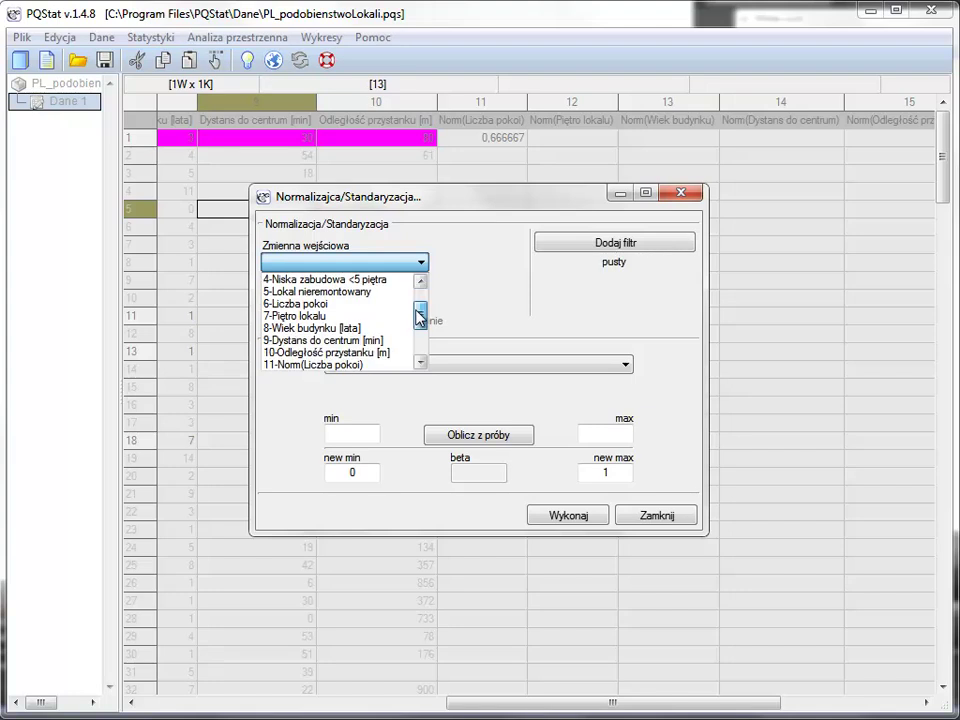
left_click(330, 316)
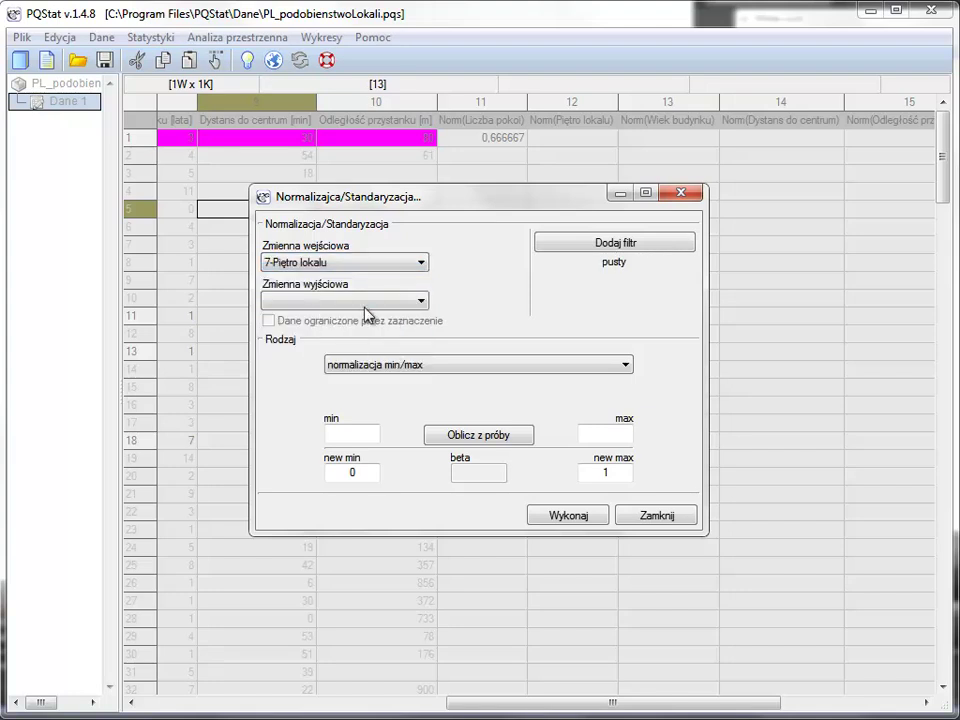
left_click(366, 301)
left_click_drag(420, 343, 432, 390)
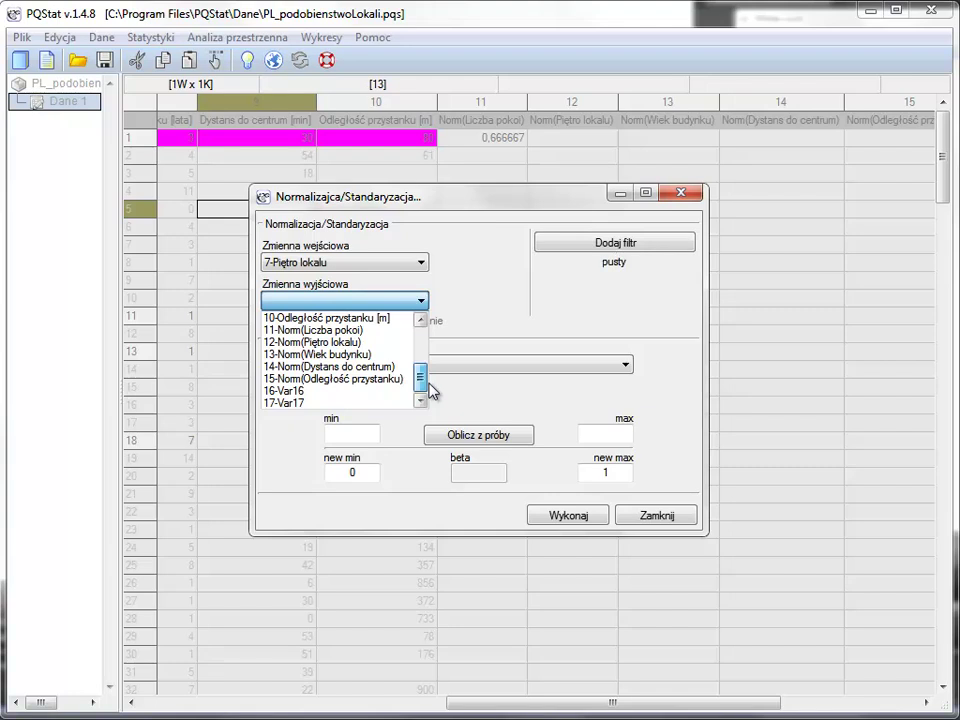
left_click(350, 342)
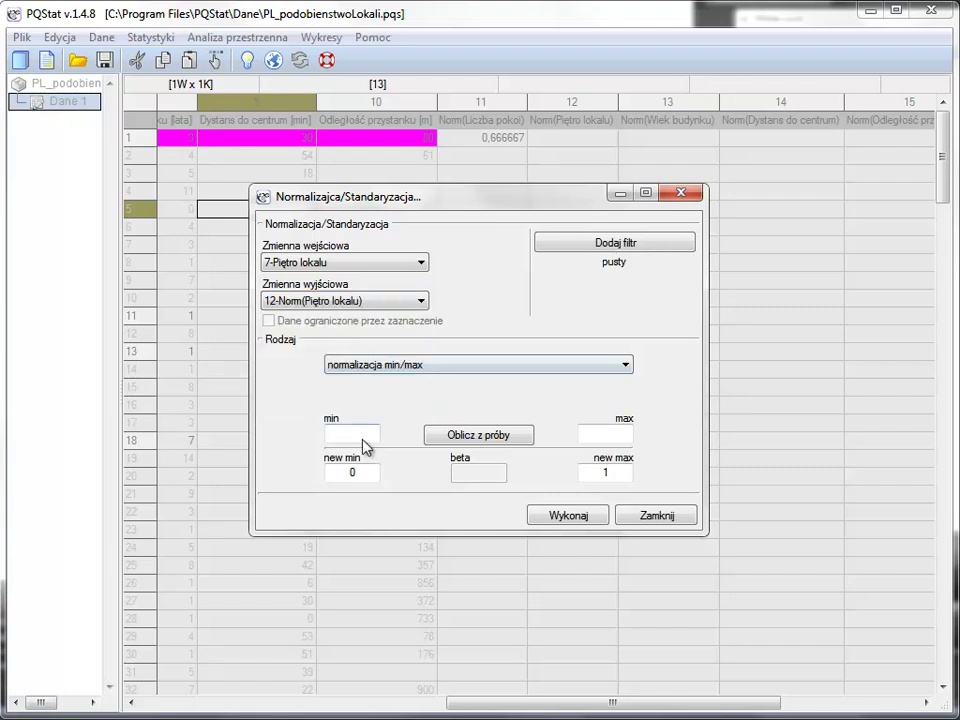
left_click(476, 437)
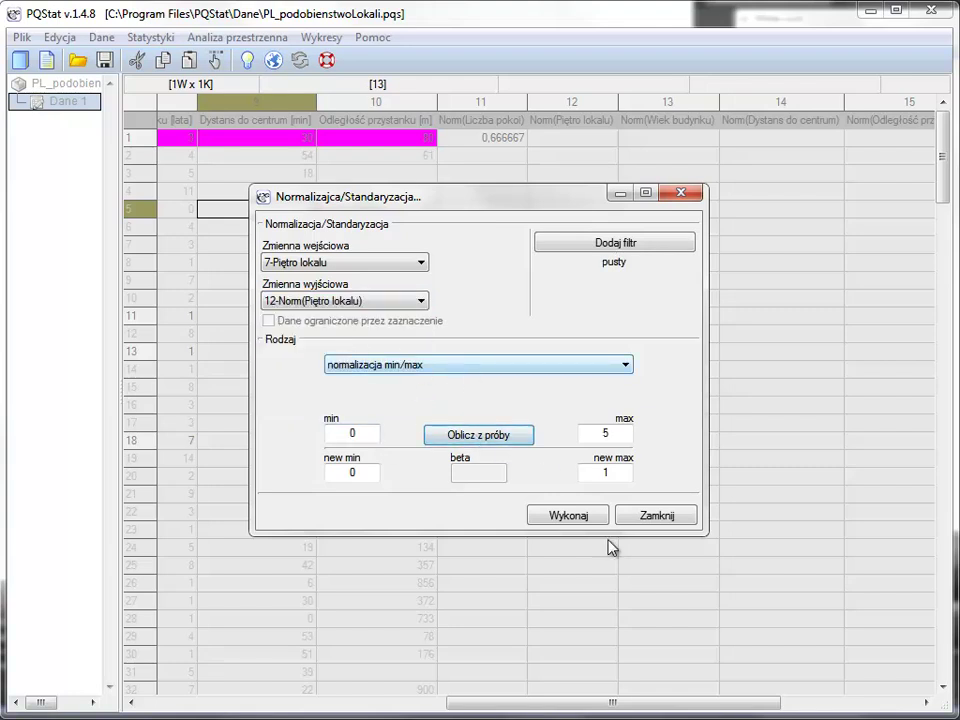
left_click(583, 522)
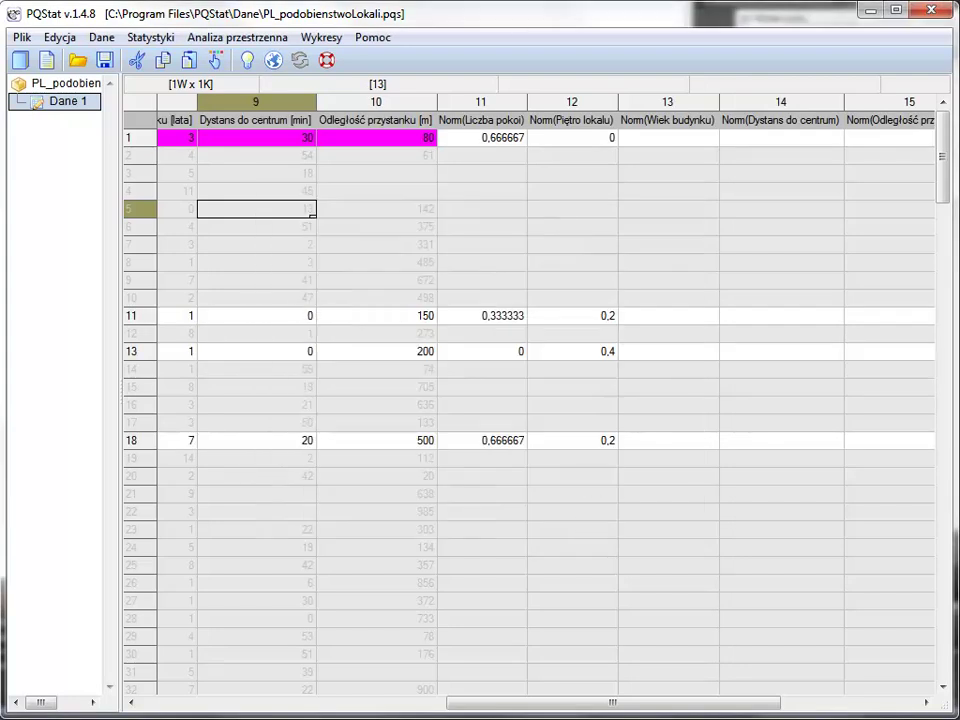
Normalize 8-Wiek budynku [lata] into 13-Norm(Wiek budynku) by min/max, with the limits calculated from the sample.
left_click(101, 40)
left_click(186, 241)
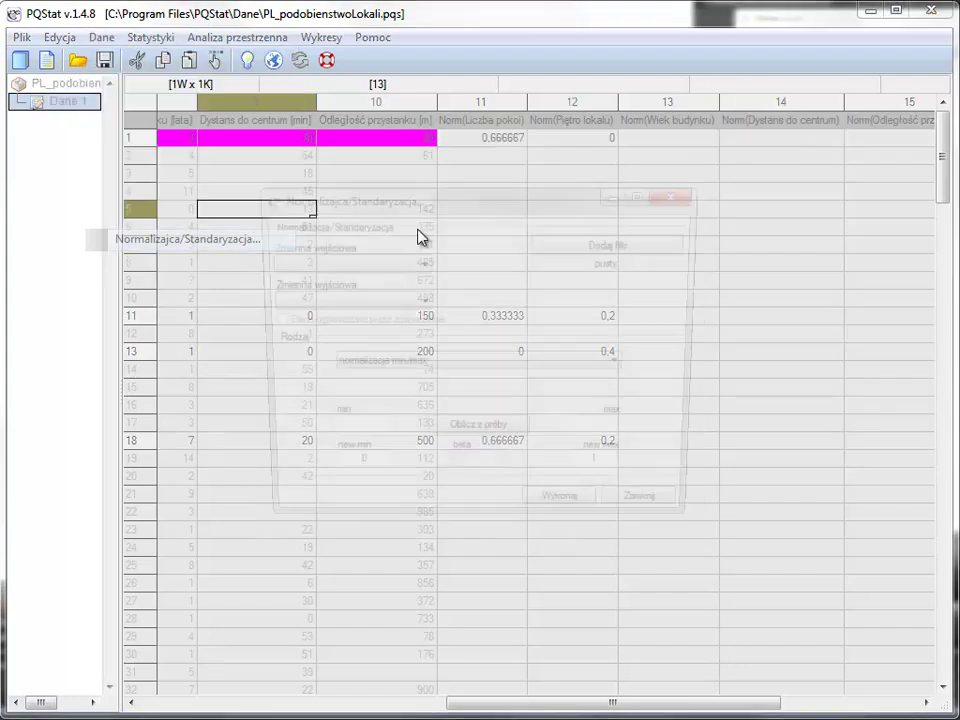
left_click(390, 264)
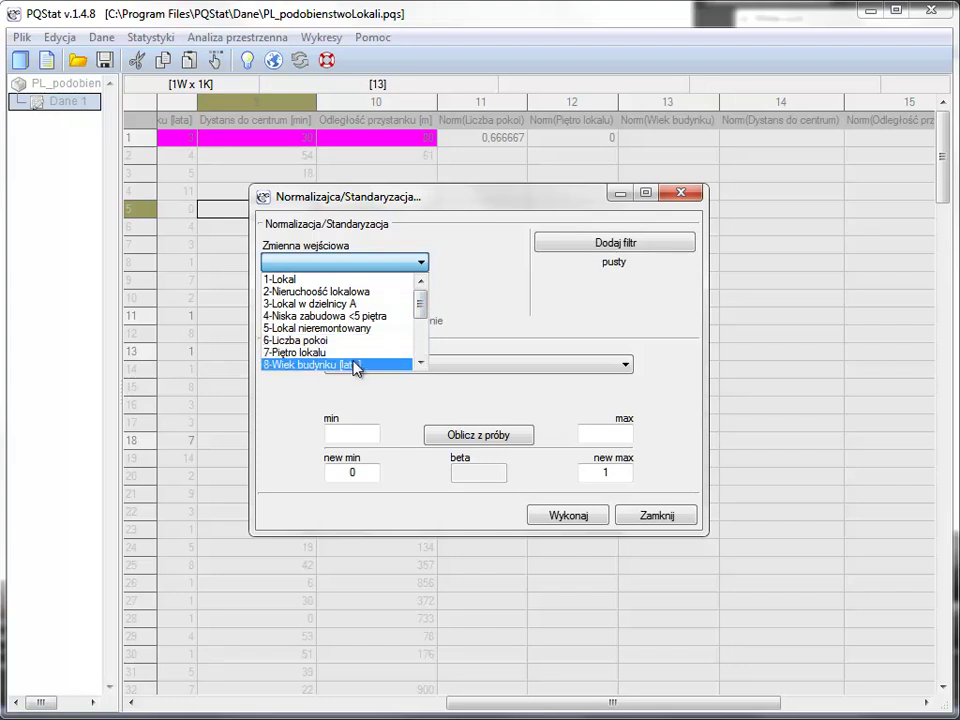
left_click(355, 365)
left_click(421, 301)
left_click_drag(422, 332, 422, 369)
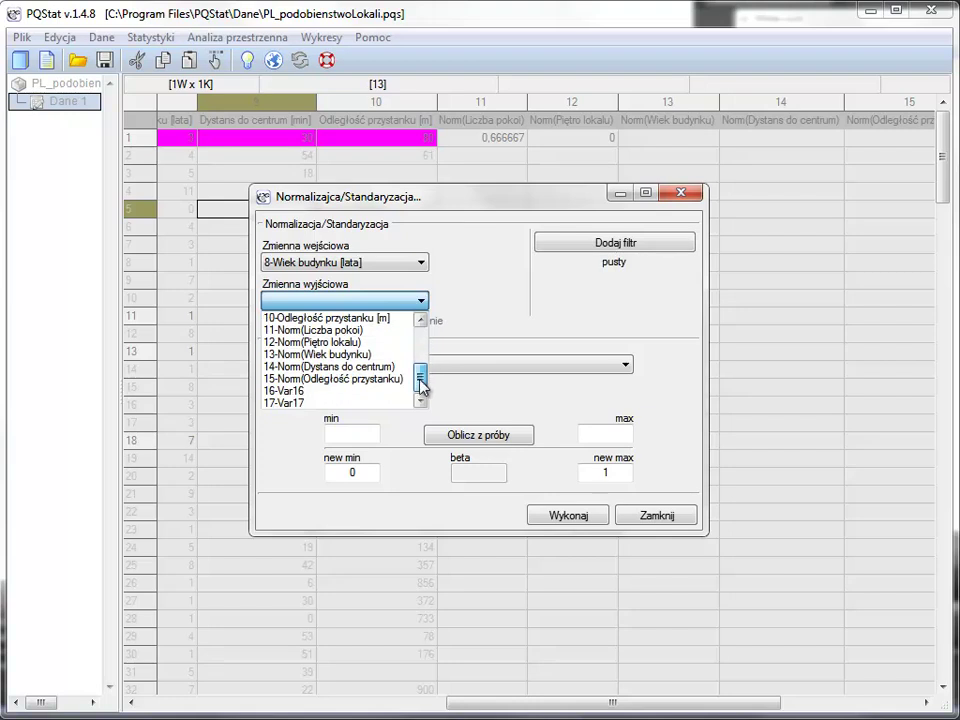
left_click(332, 355)
left_click(497, 435)
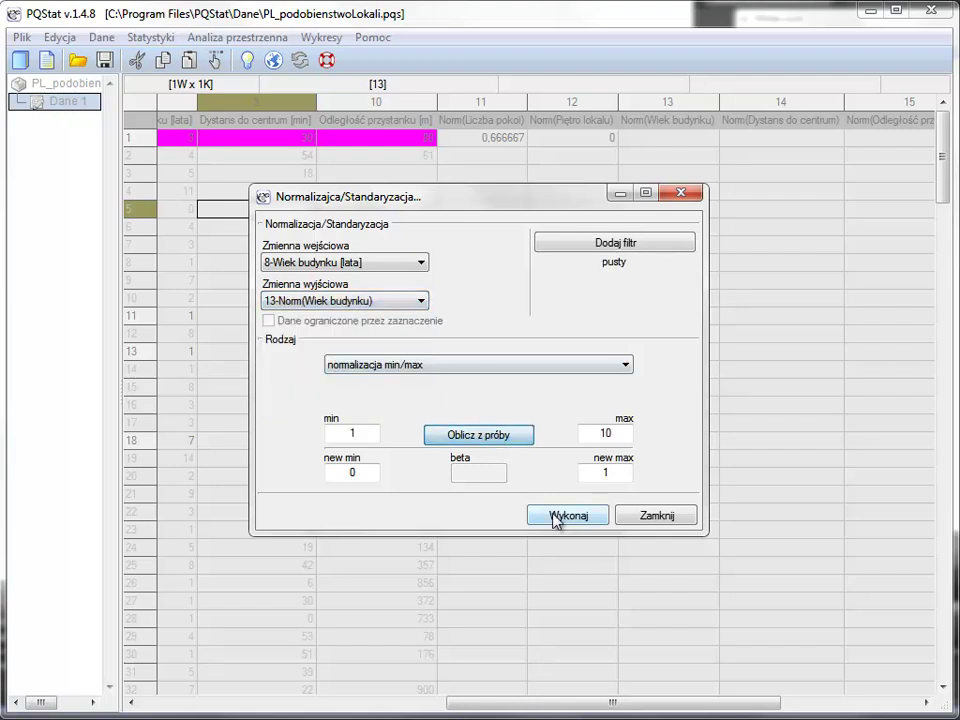
left_click(553, 521)
Normalize 9-Dystans do centrum [min] into 14-Norm(Dystans do centrum) by min/max, with the limits calculated from the sample.
left_click(99, 39)
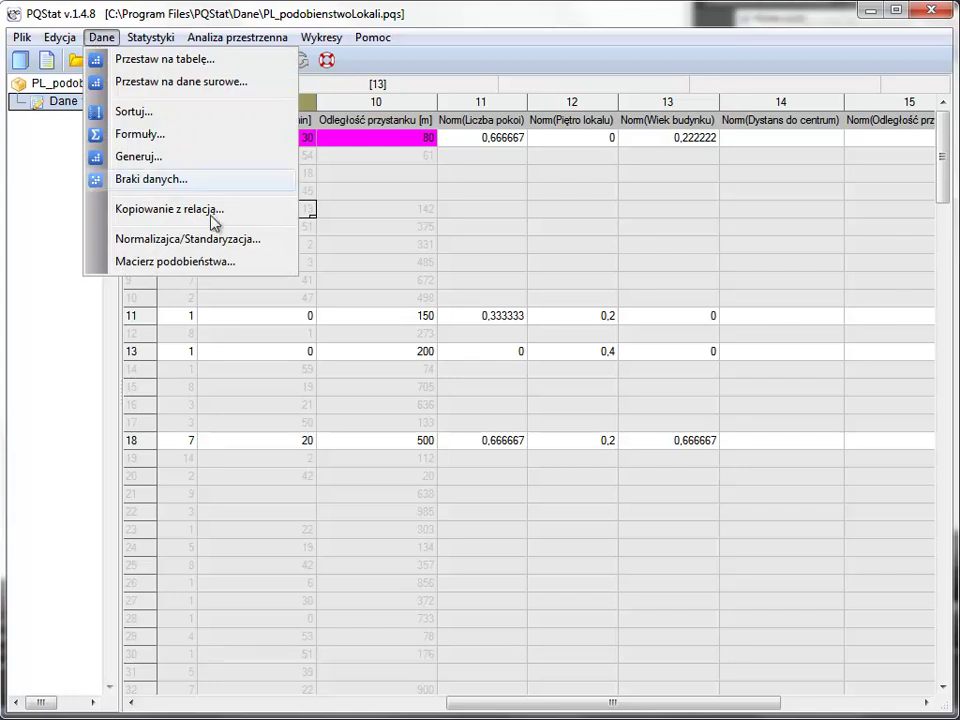
left_click(222, 241)
left_click(381, 263)
left_click_drag(422, 298, 422, 375)
left_click(380, 326)
left_click(421, 302)
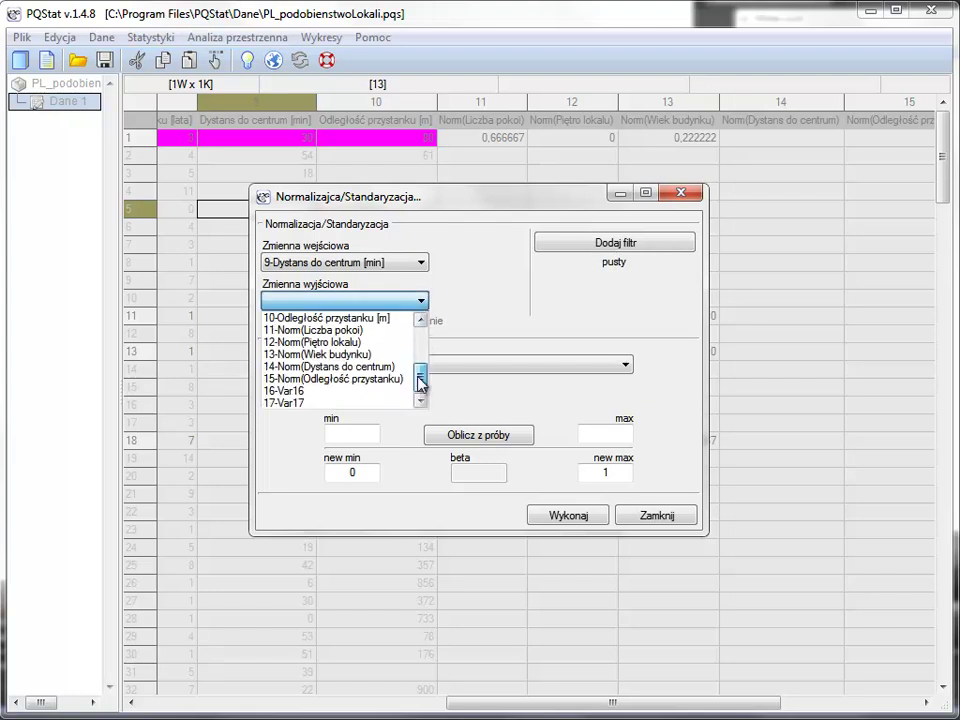
left_click(381, 366)
left_click(497, 433)
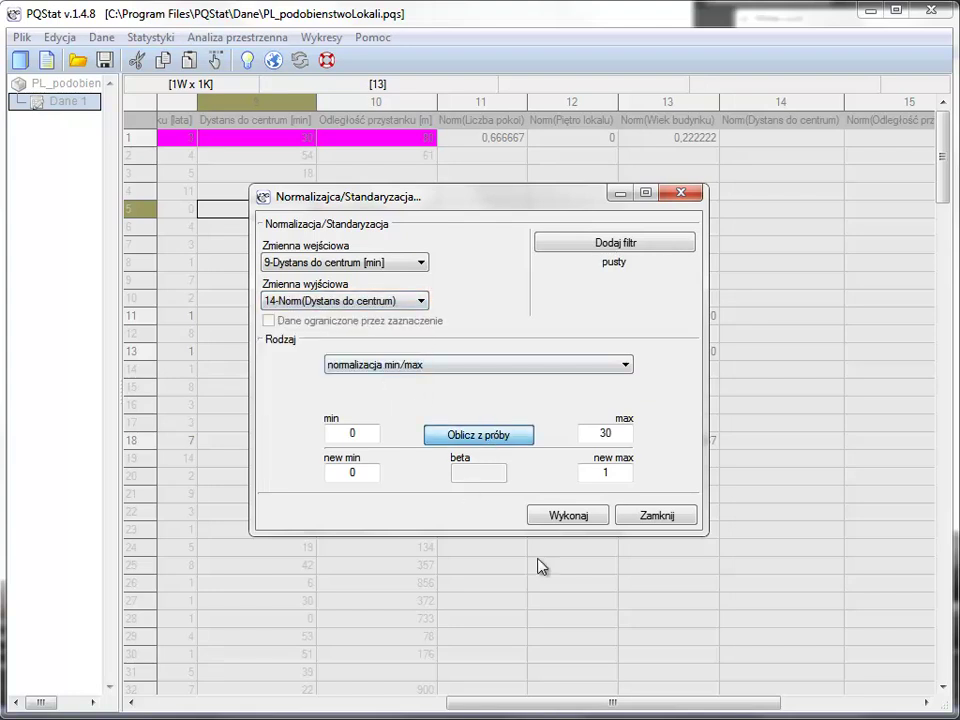
left_click(566, 515)
Normalize 10-Odległość przystanku [m] into 15-Norm(Odległość przystanku) by min/max, with the limits calculated from the sample.
left_click(100, 38)
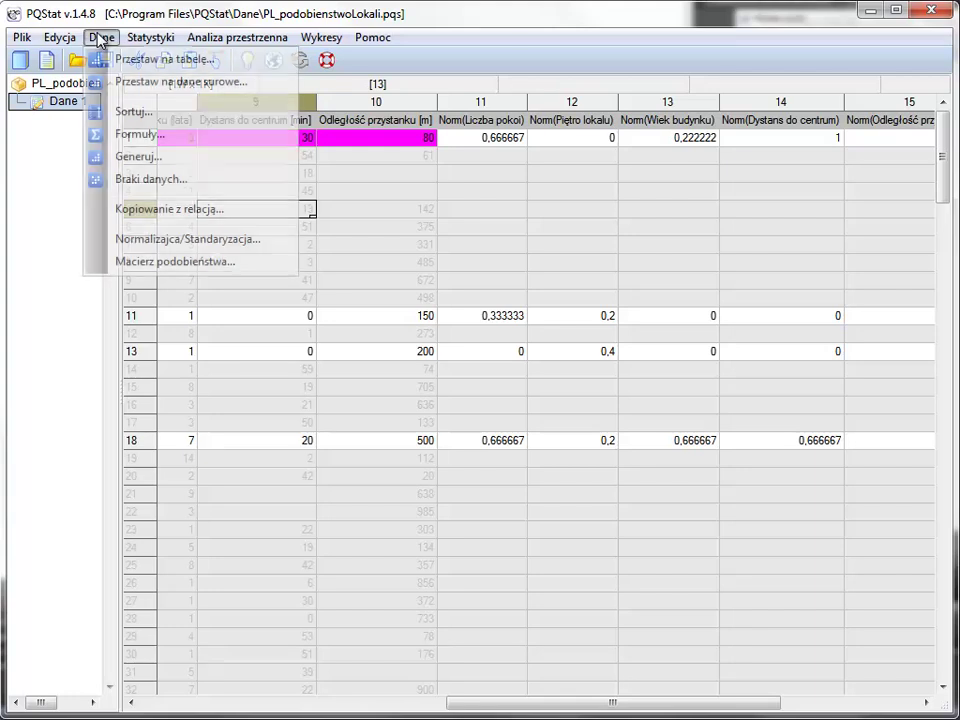
left_click(199, 241)
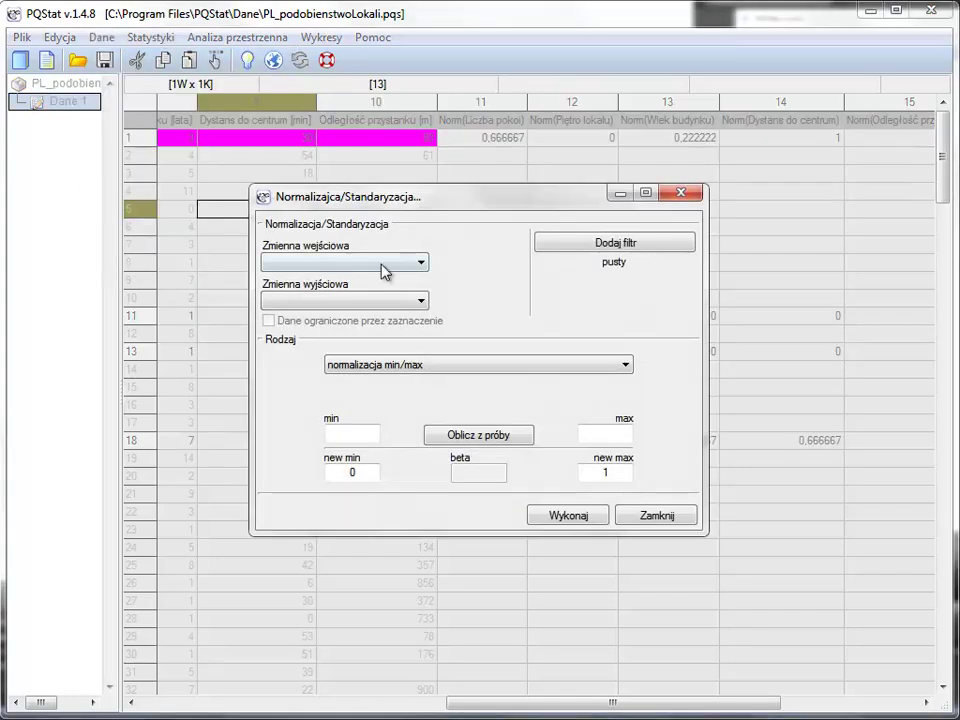
left_click(384, 271)
left_click_drag(422, 309, 422, 320)
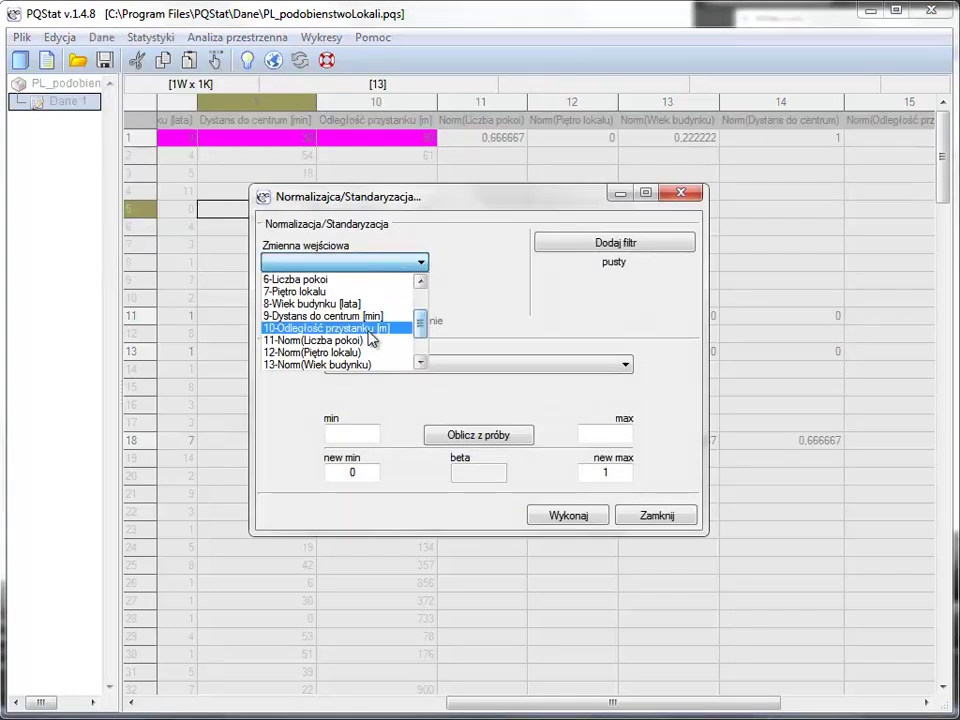
left_click(370, 328)
left_click(418, 302)
left_click_drag(425, 343, 424, 377)
left_click(390, 378)
left_click(477, 428)
left_click(563, 516)
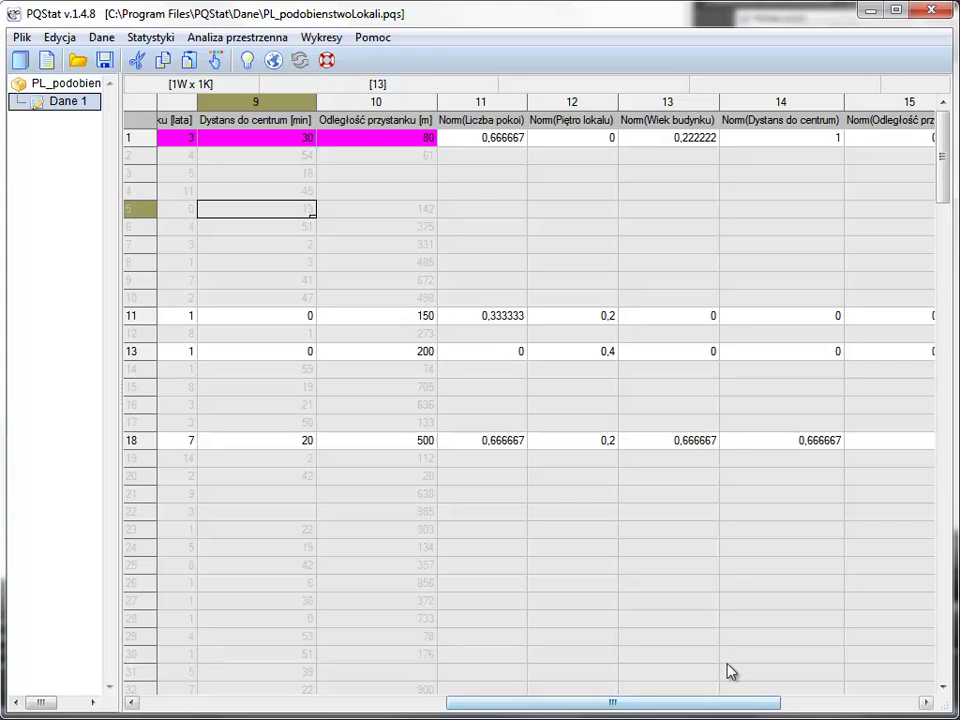
Generate a Euclidean similarity matrix from normalized columns 11 to 15, with 1-Lokal as the object identifier and all elements displayed.
left_click_drag(707, 703, 778, 703)
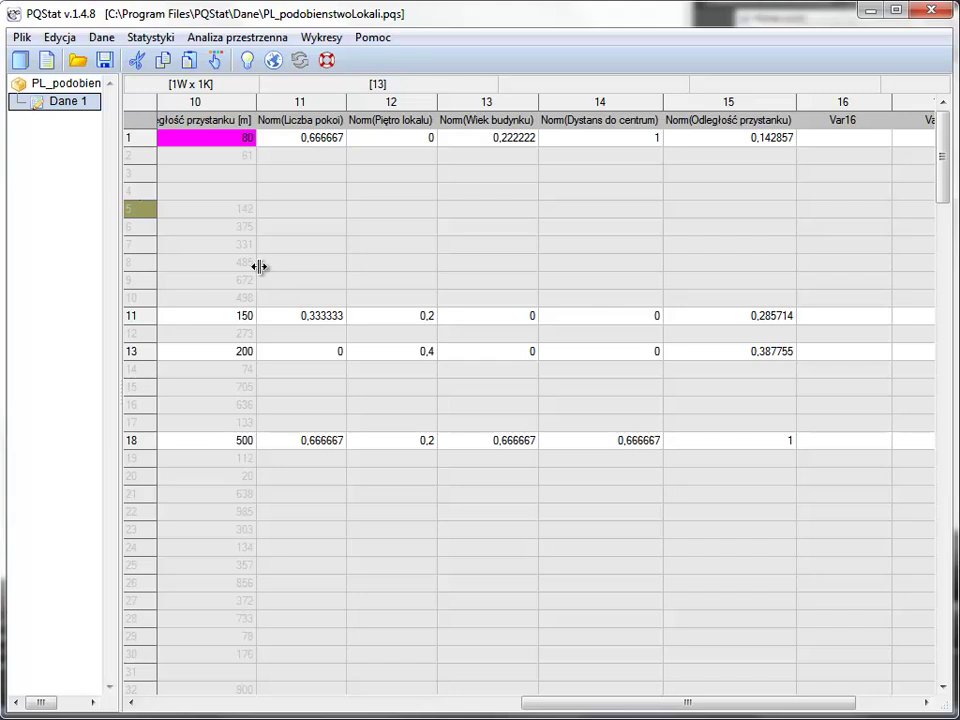
left_click(101, 38)
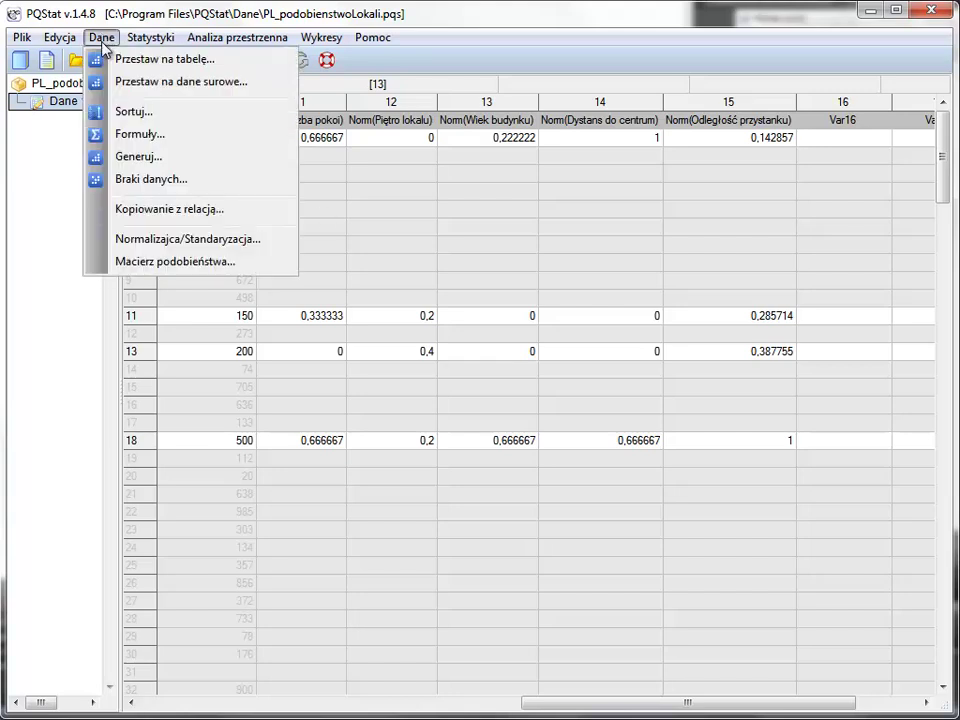
left_click(193, 264)
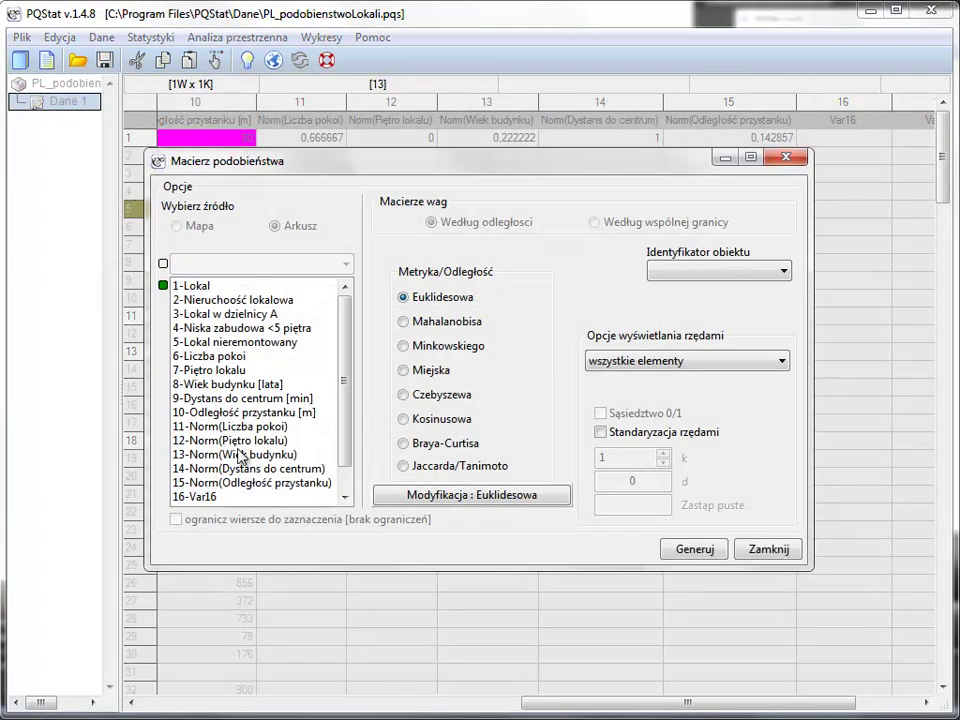
left_click_drag(228, 426, 254, 484)
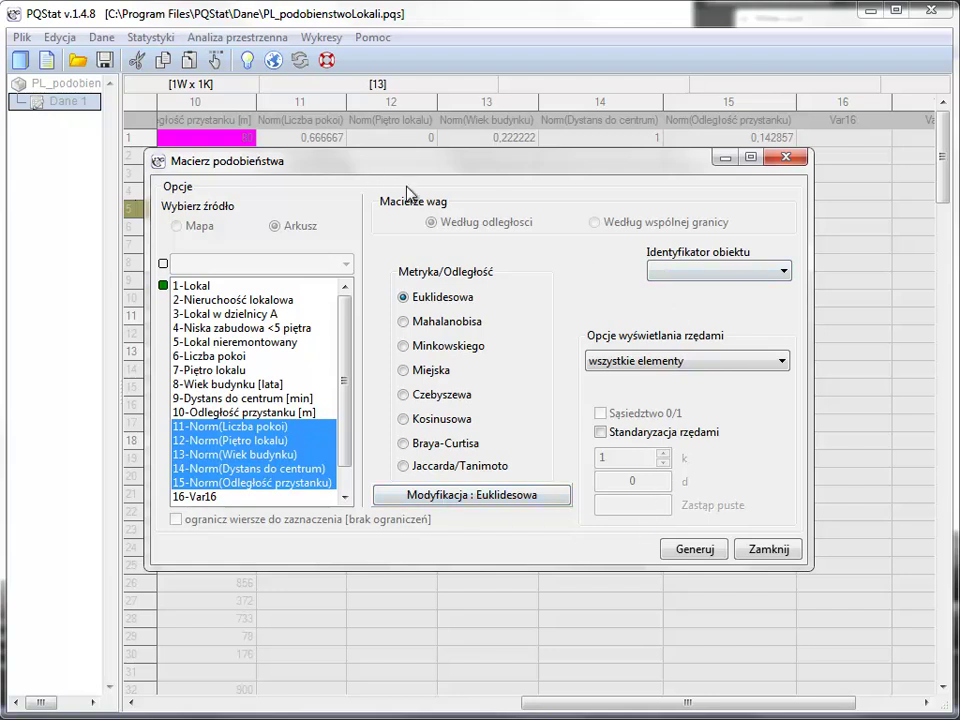
left_click(733, 272)
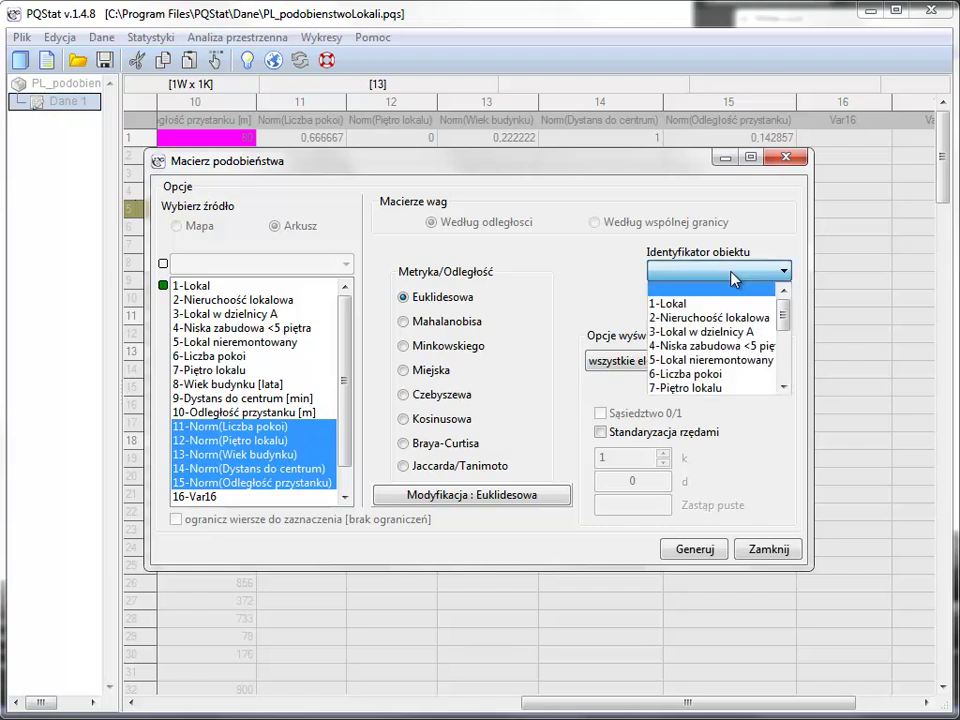
left_click(668, 305)
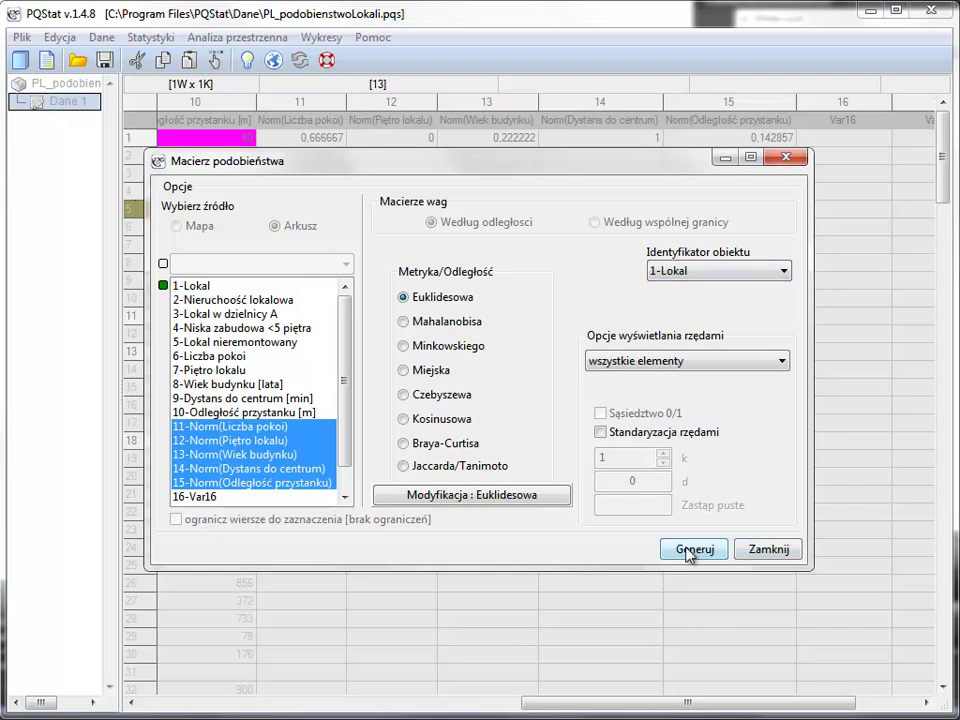
left_click(689, 552)
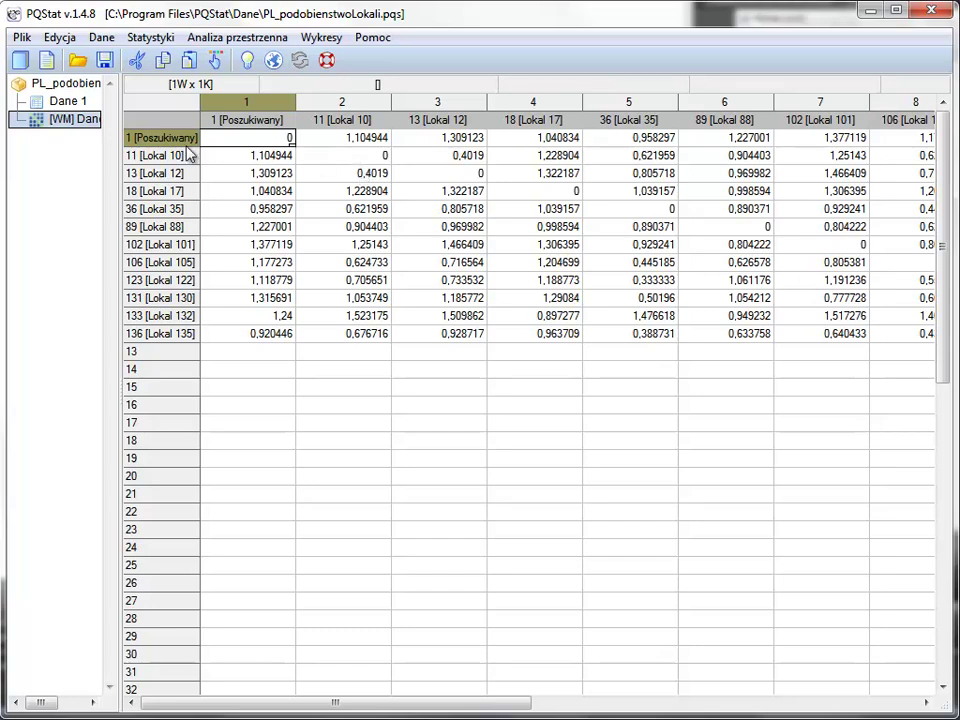
Colour Lokal 35's distance in the Poszukiwany column of the similarity matrix red.
left_click(357, 160)
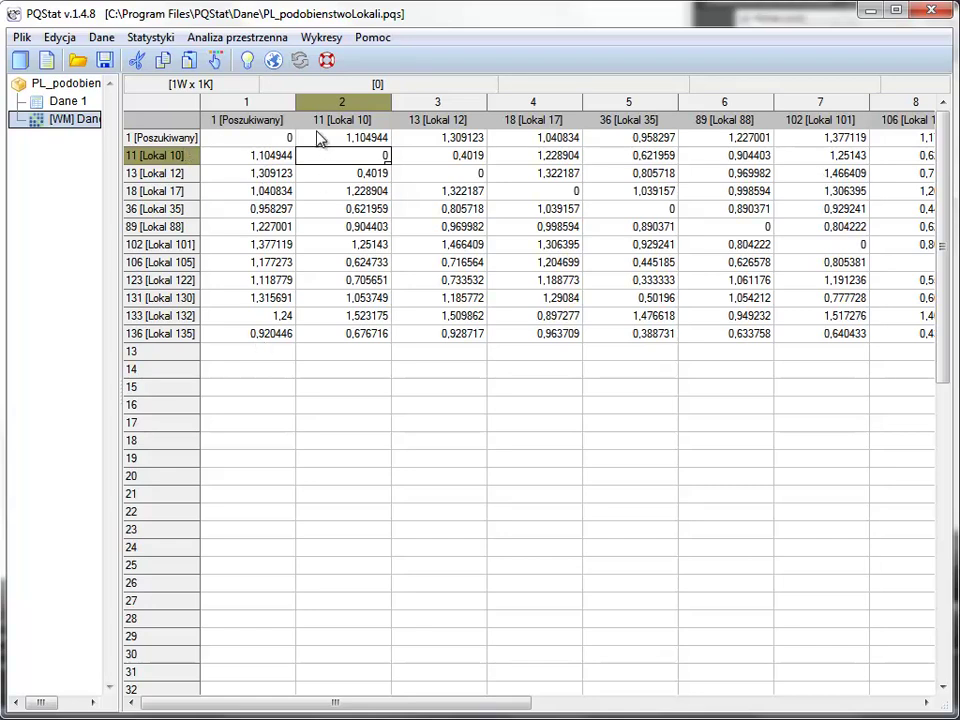
left_click(256, 120)
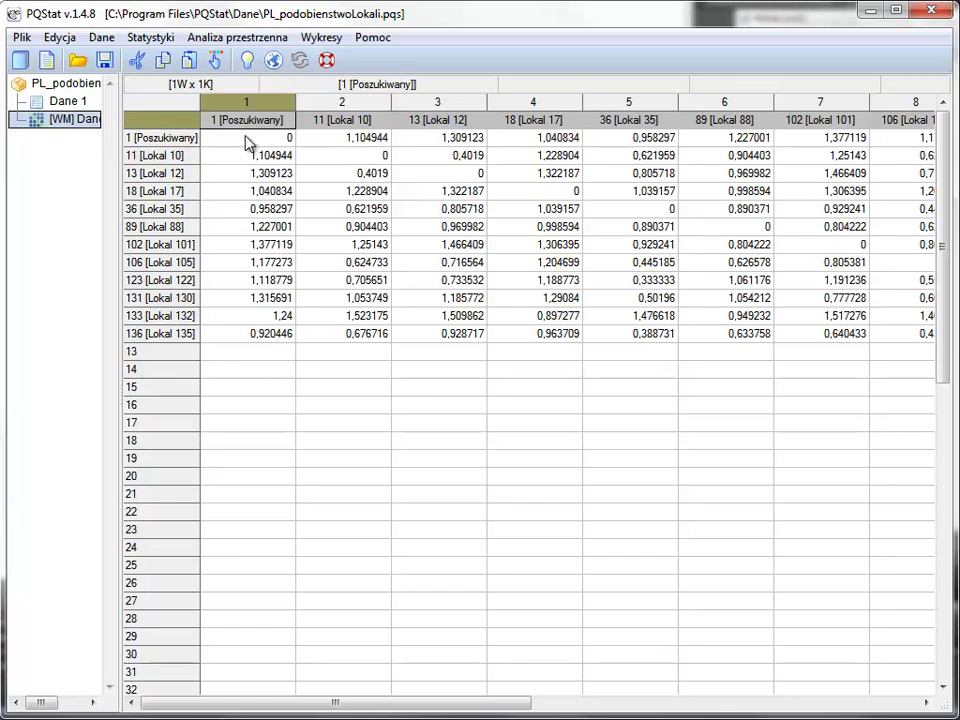
left_click(253, 335)
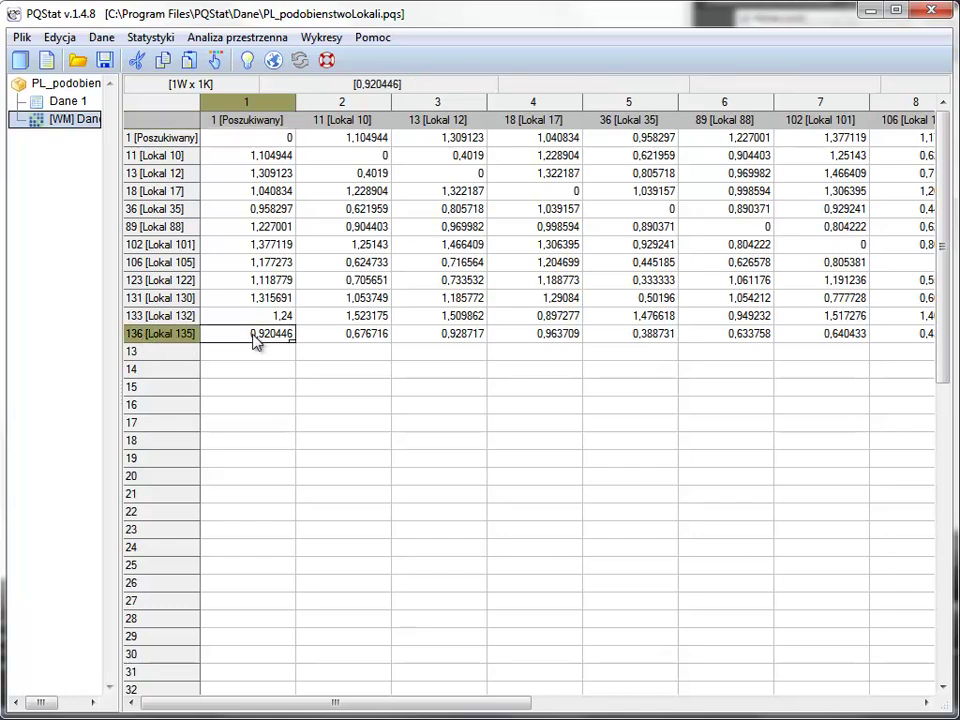
left_click(275, 214)
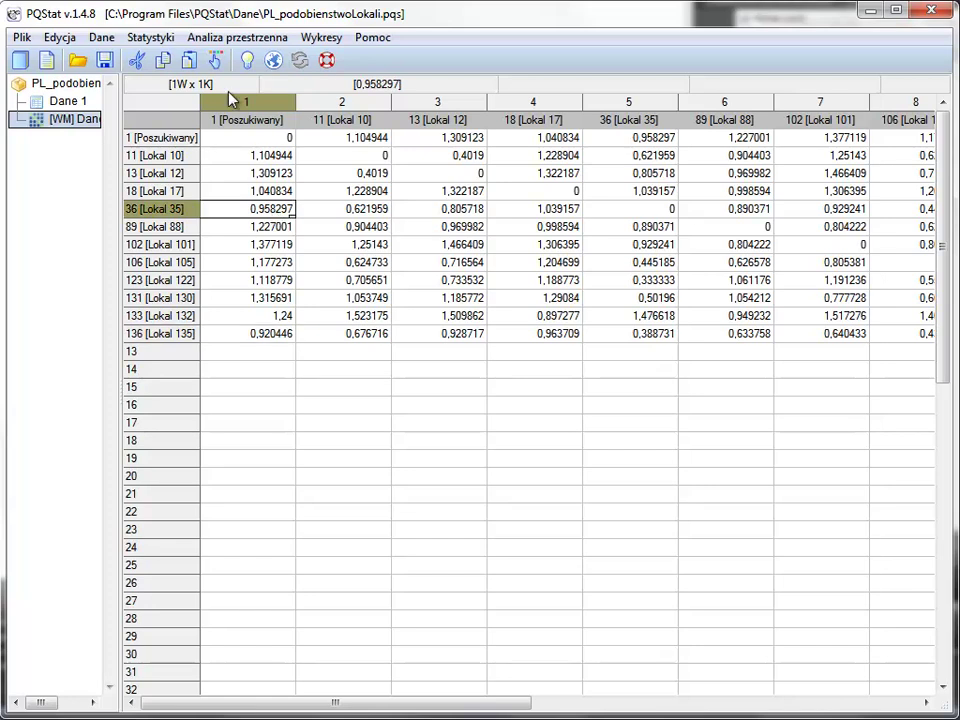
left_click(213, 60)
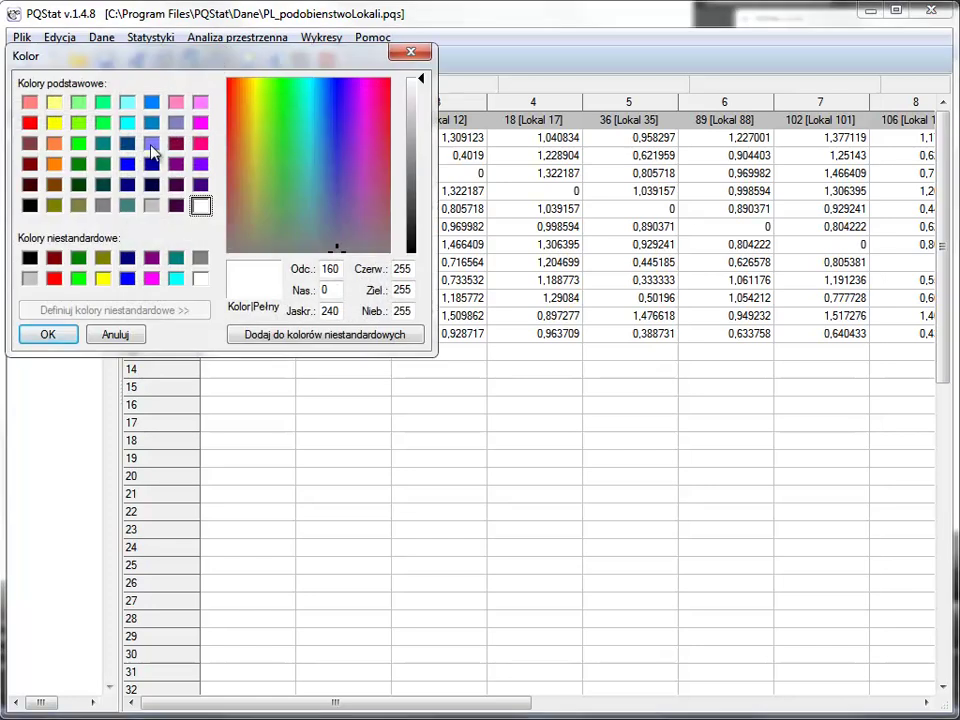
left_click(53, 278)
left_click(58, 334)
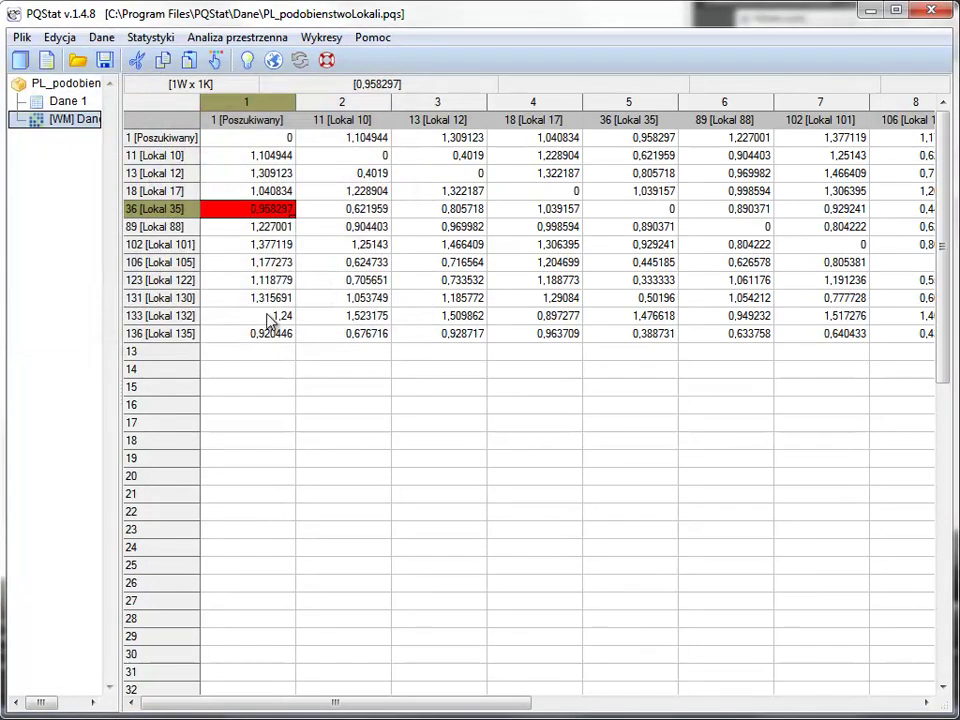
Colour Lokal 135's distance in the Poszukiwany column of the similarity matrix red.
left_click(265, 333)
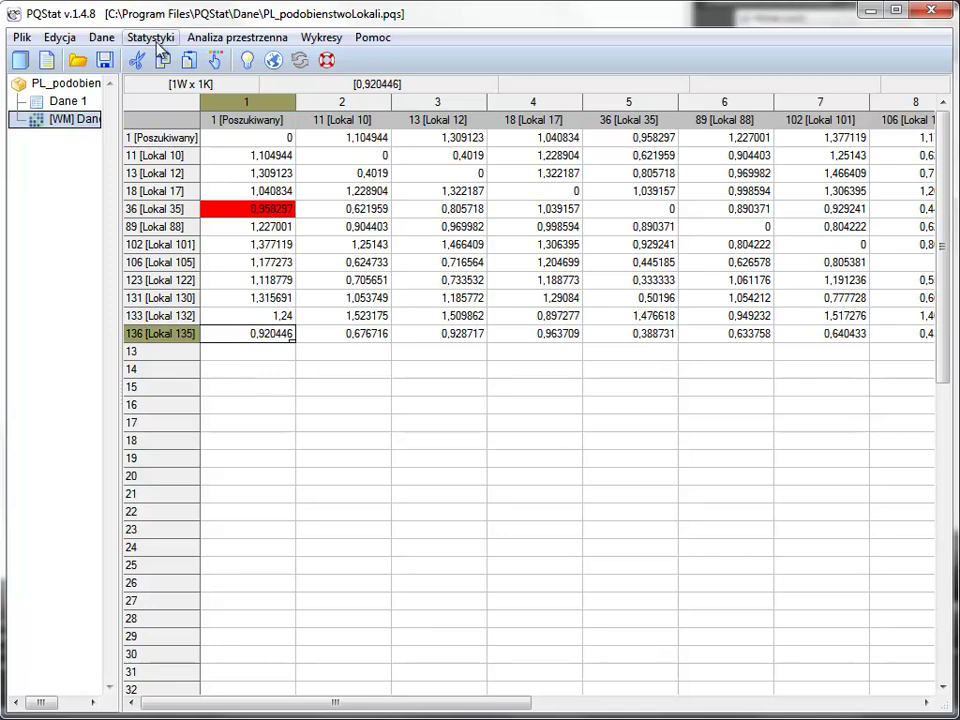
left_click(215, 60)
left_click(55, 278)
left_click(50, 333)
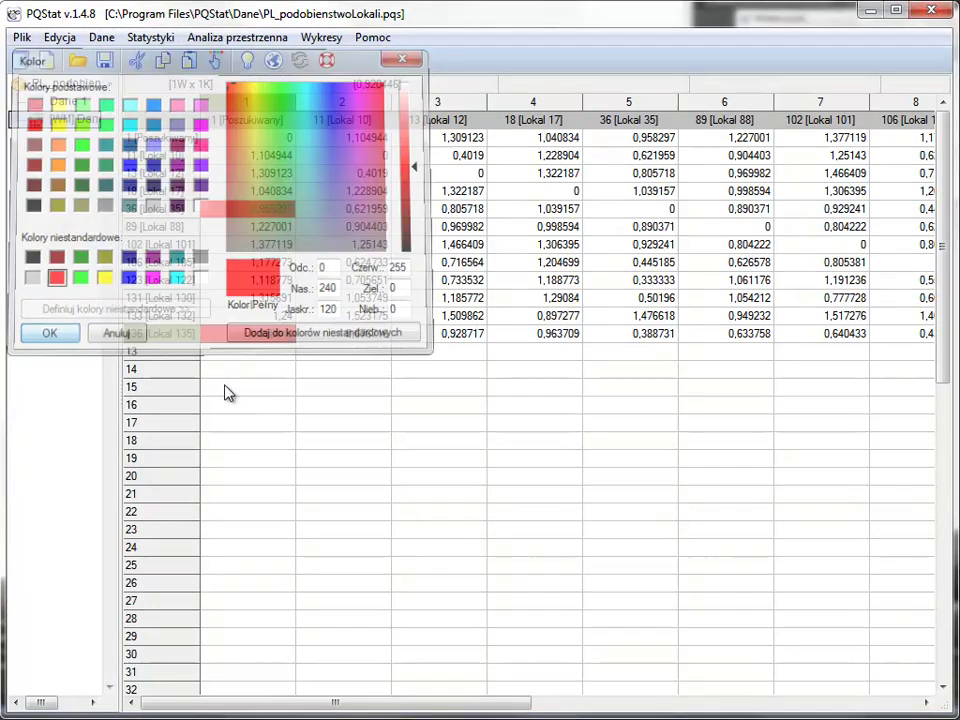
left_click(340, 422)
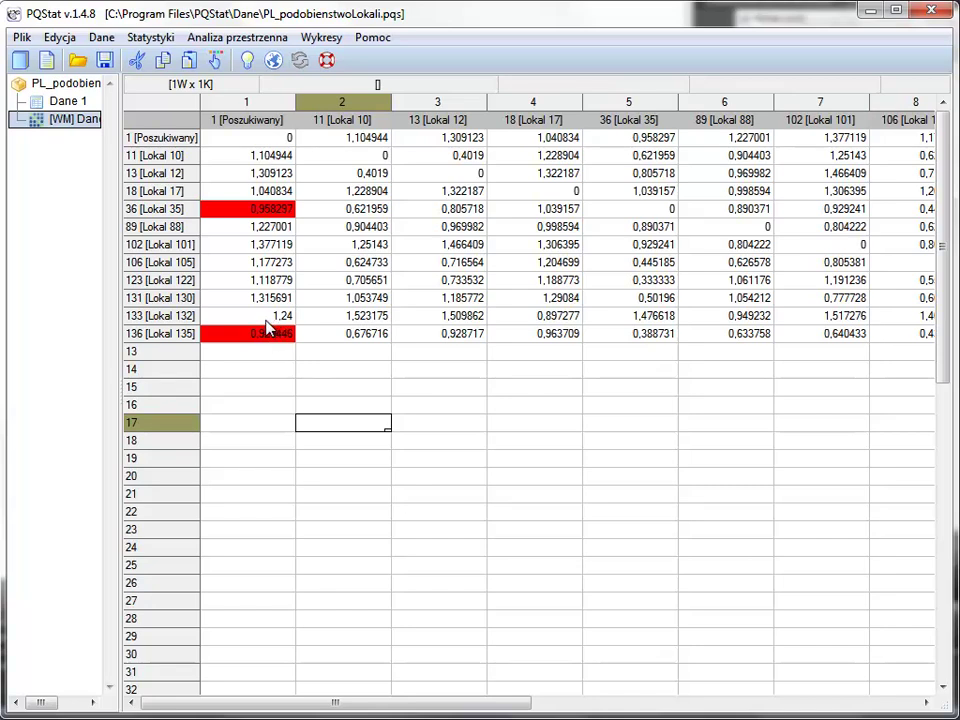
Set up another similarity matrix from Dane 1 using normalized columns 11 to 15, with 1-Lokal as the object identifier.
left_click(63, 104)
left_click(102, 40)
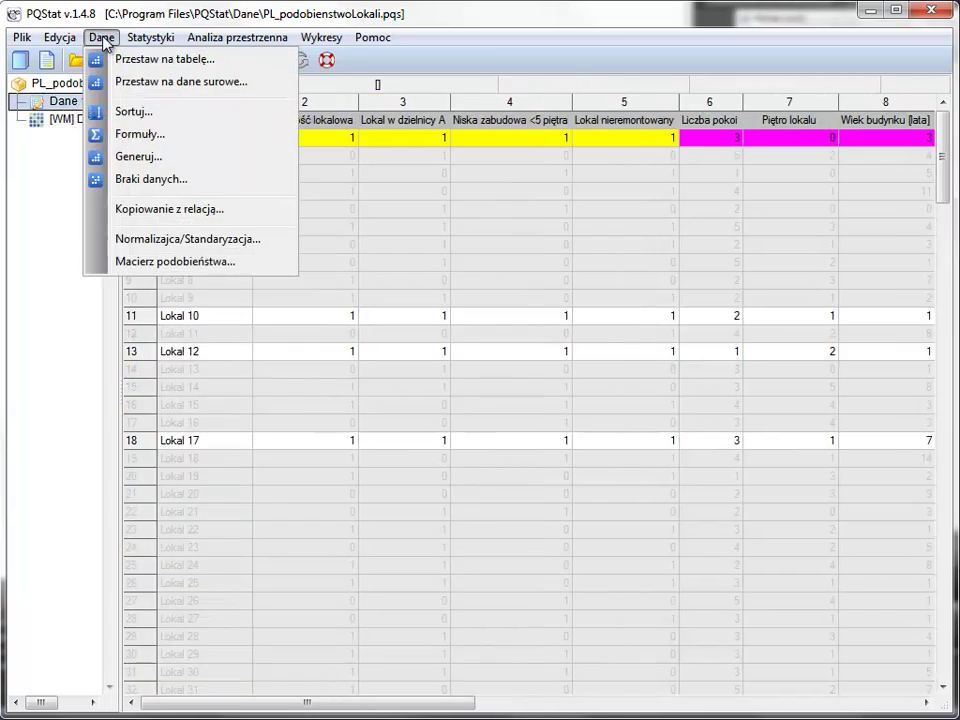
left_click(184, 262)
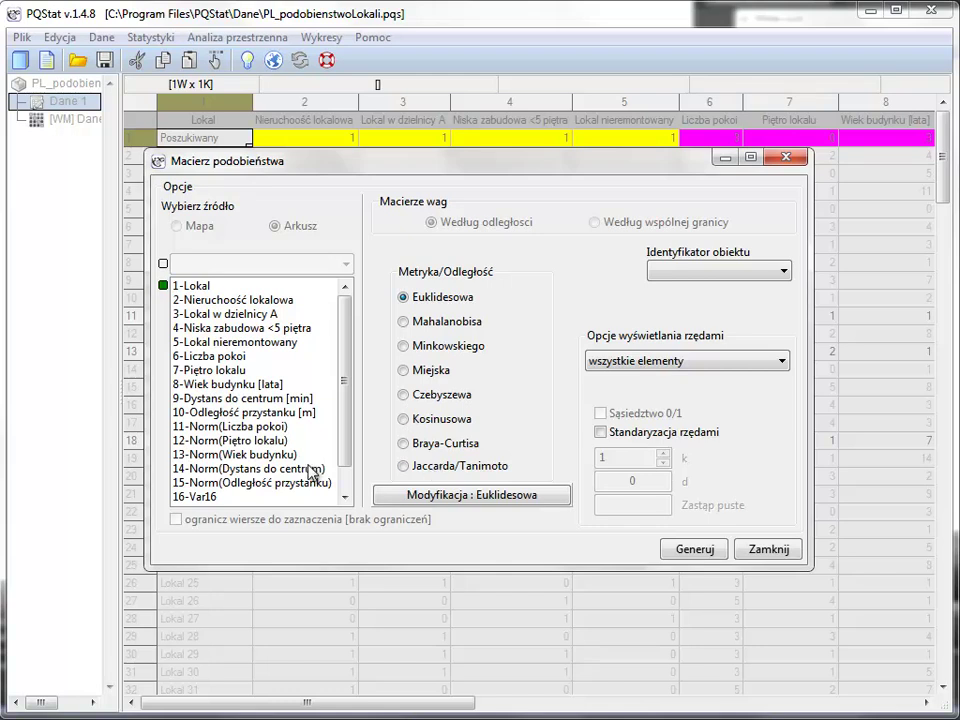
left_click_drag(243, 432, 249, 488)
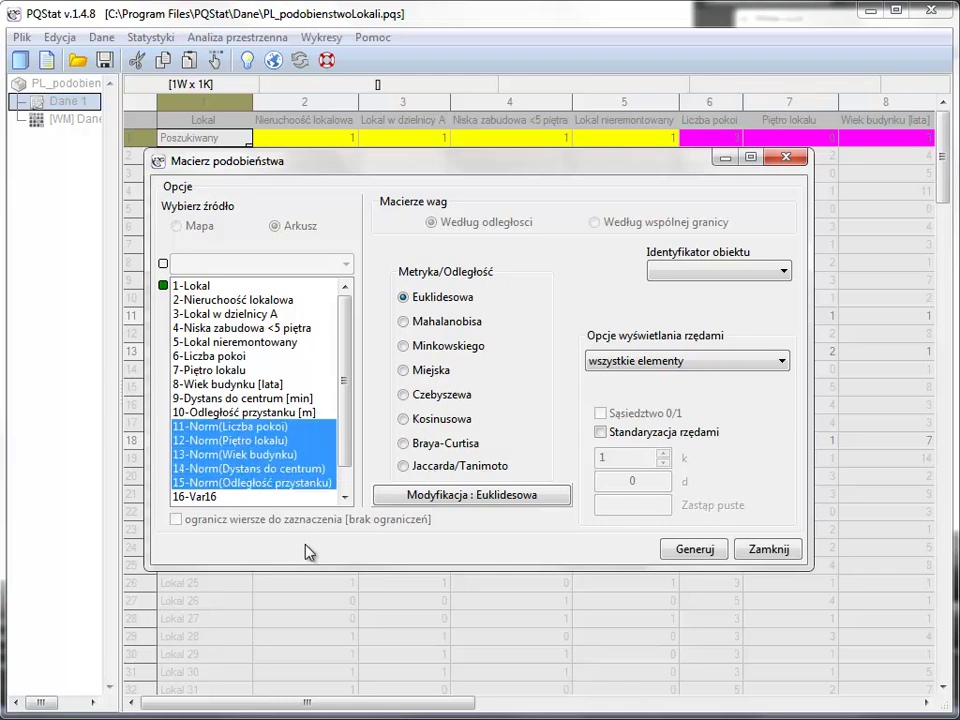
left_click(668, 272)
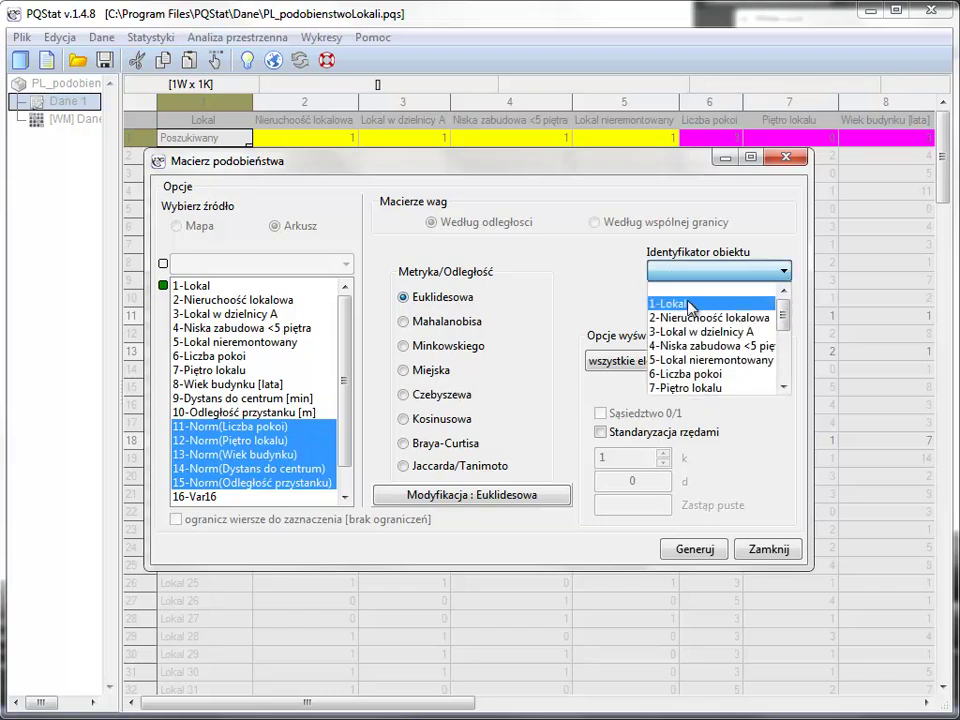
left_click(690, 306)
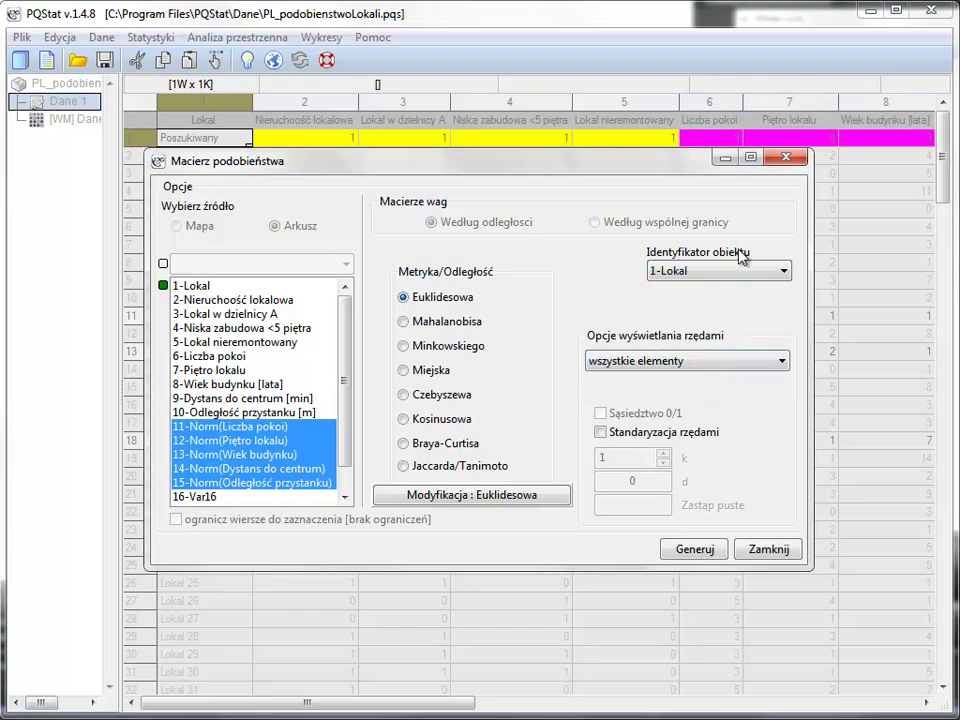
Weight the Euclidean metric 10 for Liczba pokoi and Dystans do centrum and 1 for the other three variables, and generate the matrix.
left_click(434, 496)
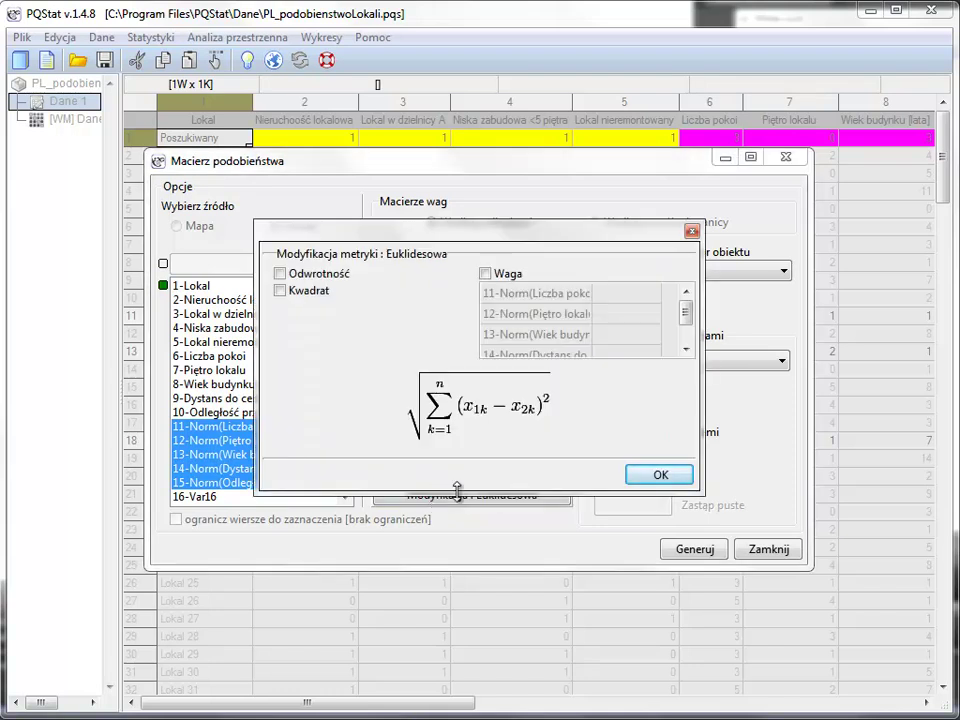
left_click(485, 273)
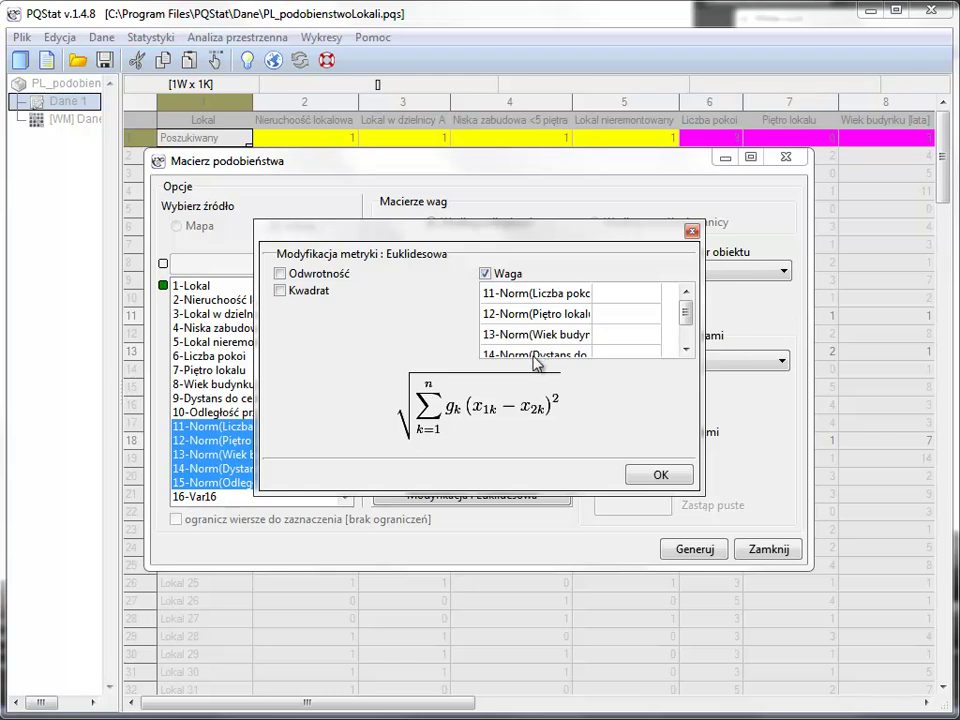
left_click(615, 295)
type("10")
left_click(626, 313)
type("1")
left_click(620, 336)
type("1")
left_click(616, 356)
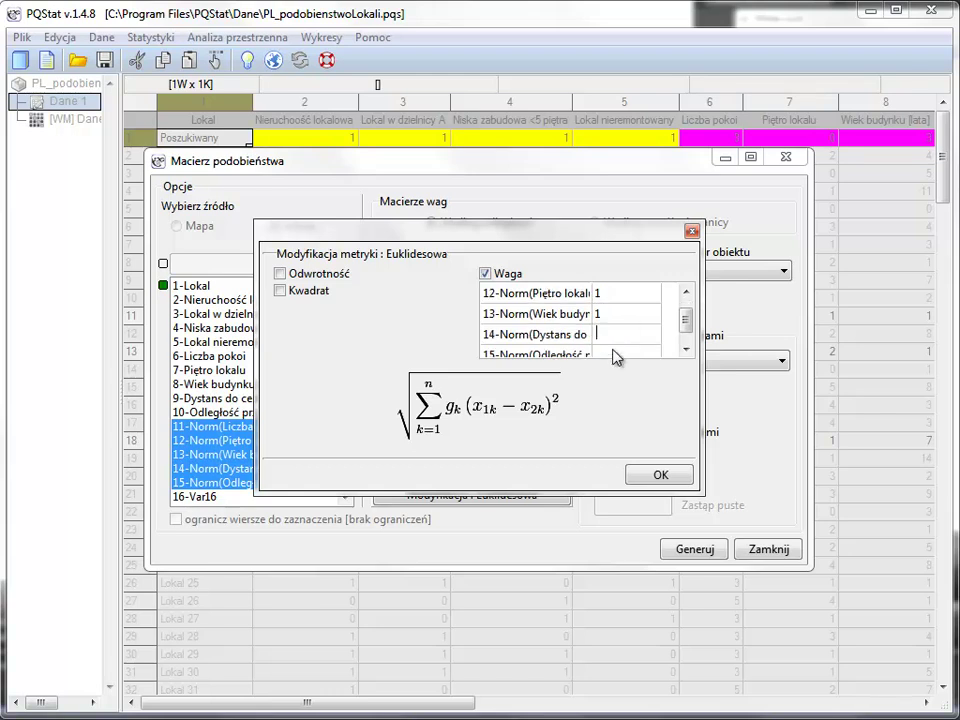
type("10")
left_click(622, 355)
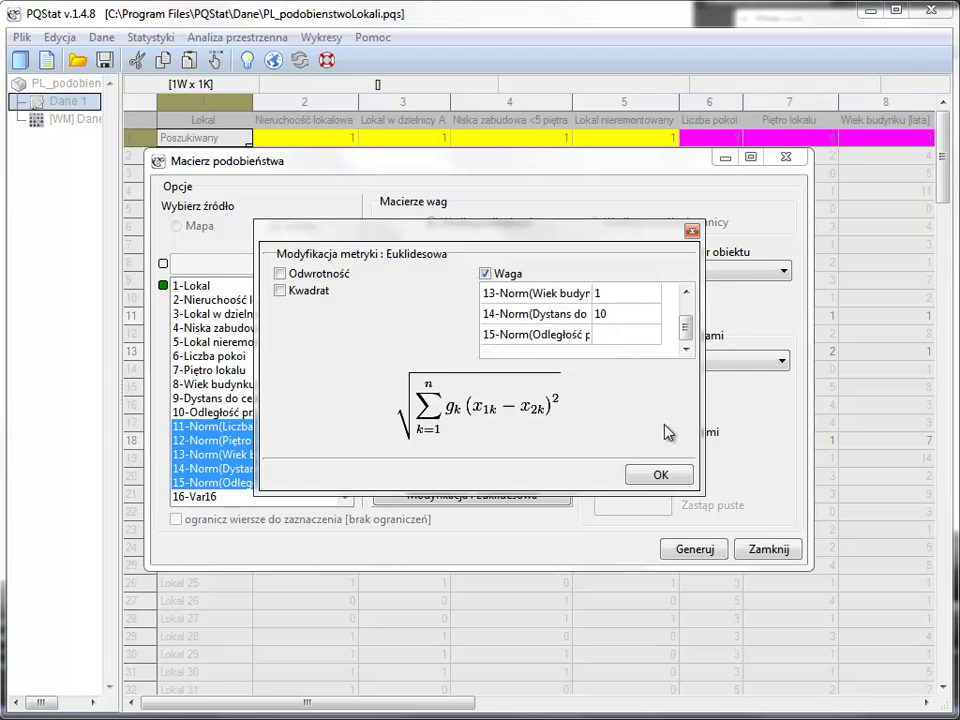
type("1")
left_click_drag(689, 330, 689, 296)
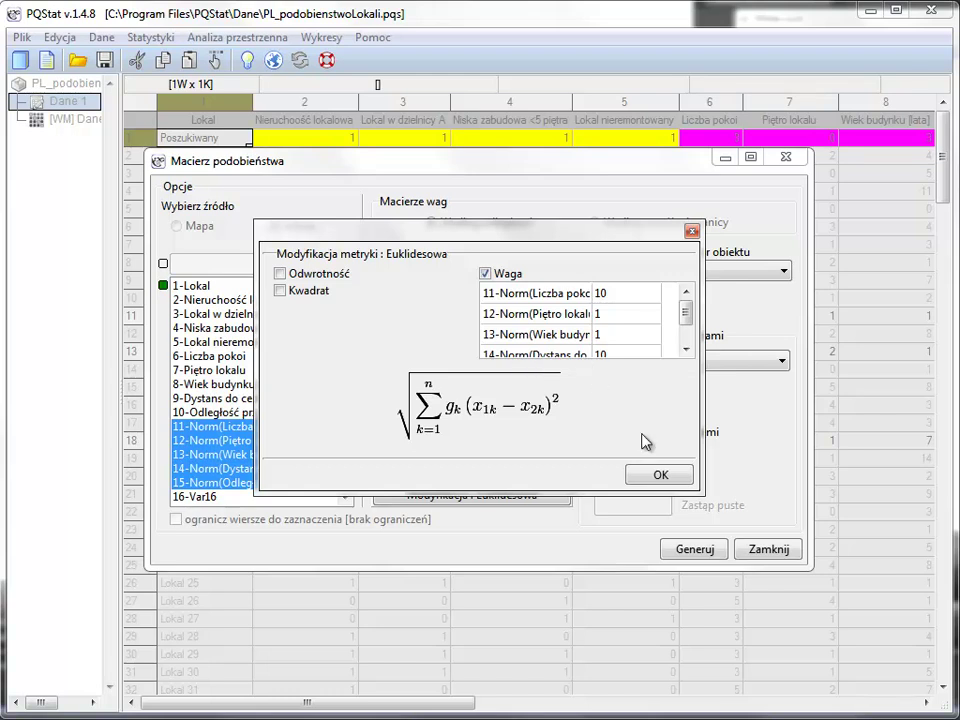
scroll(669, 482, "down", 1)
left_click(665, 478)
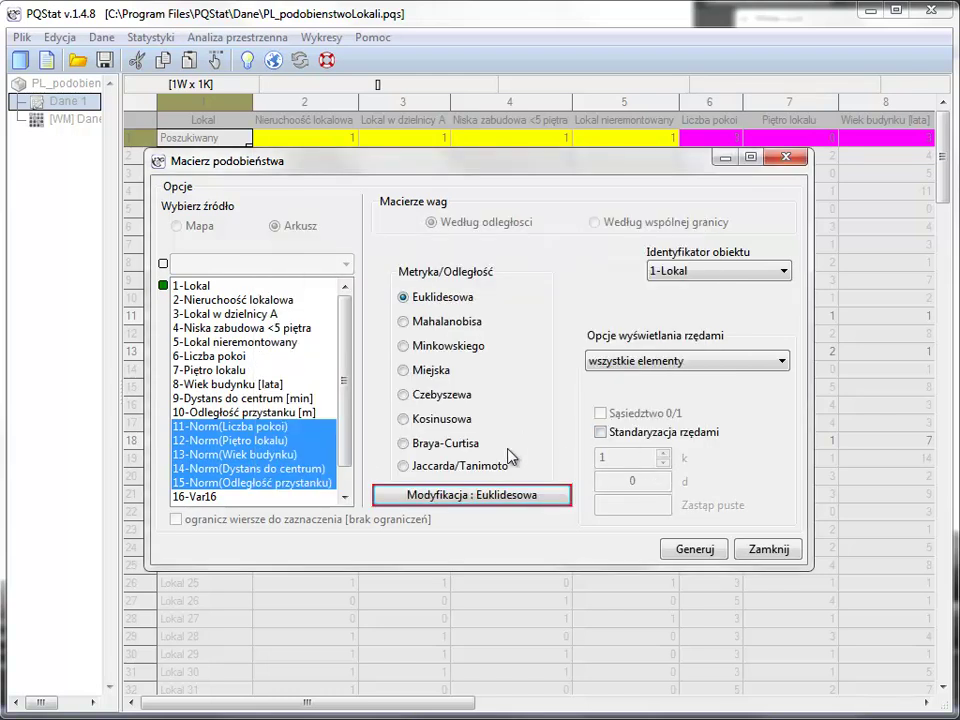
left_click(695, 551)
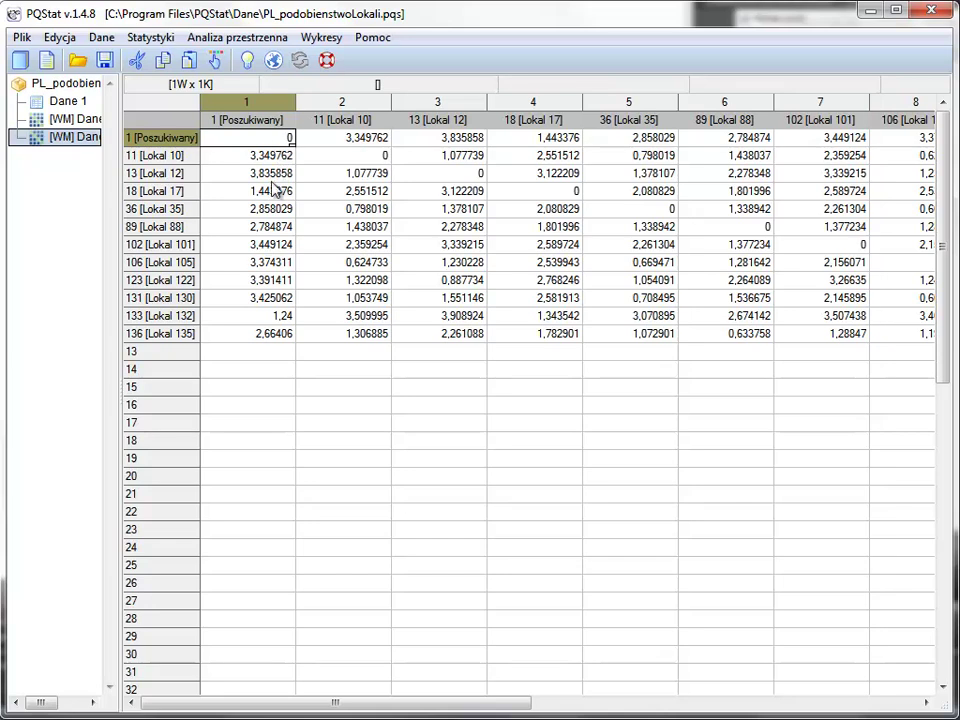
Colour Lokal 132's distance in the Poszukiwany column of the weighted matrix blue.
left_click(272, 318)
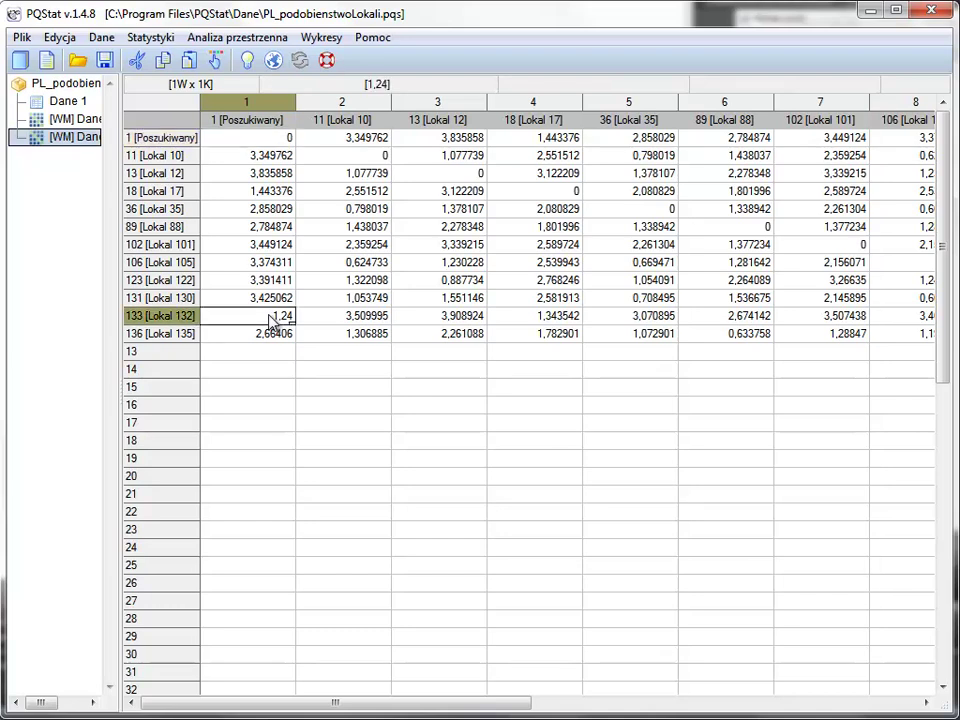
left_click(214, 60)
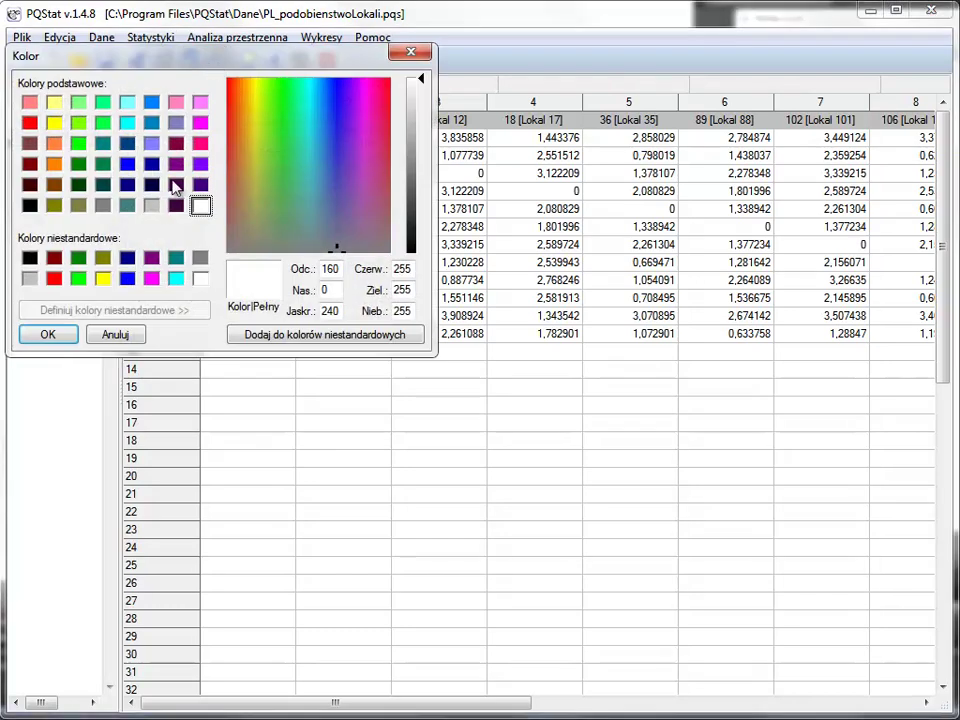
left_click(128, 279)
left_click(48, 335)
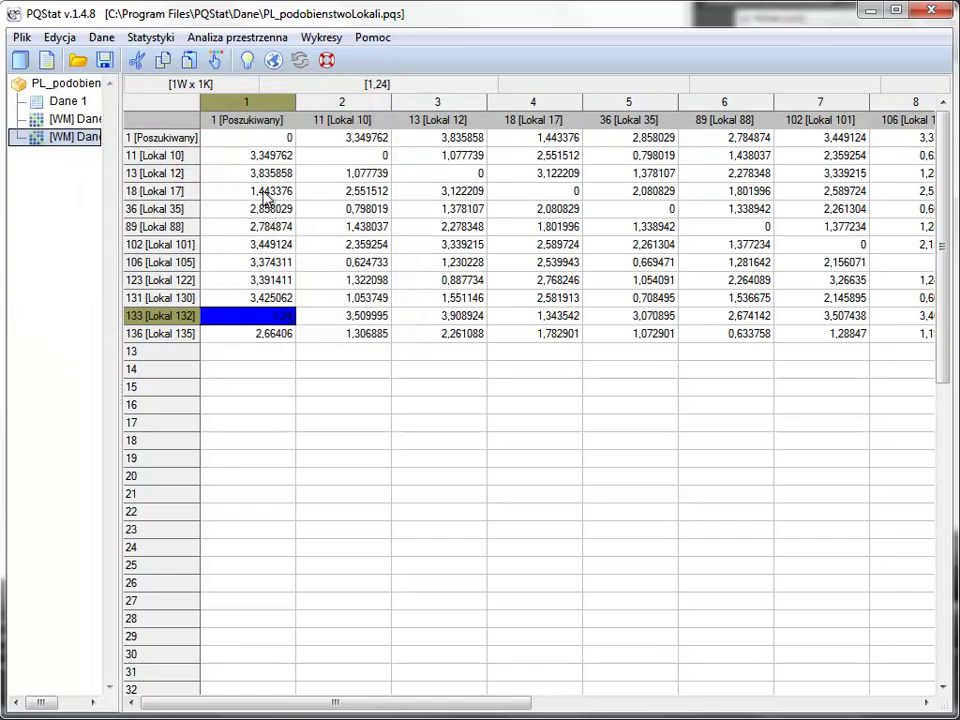
Colour Lokal 17's distance in the Poszukiwany column of the weighted matrix blue.
left_click(268, 192)
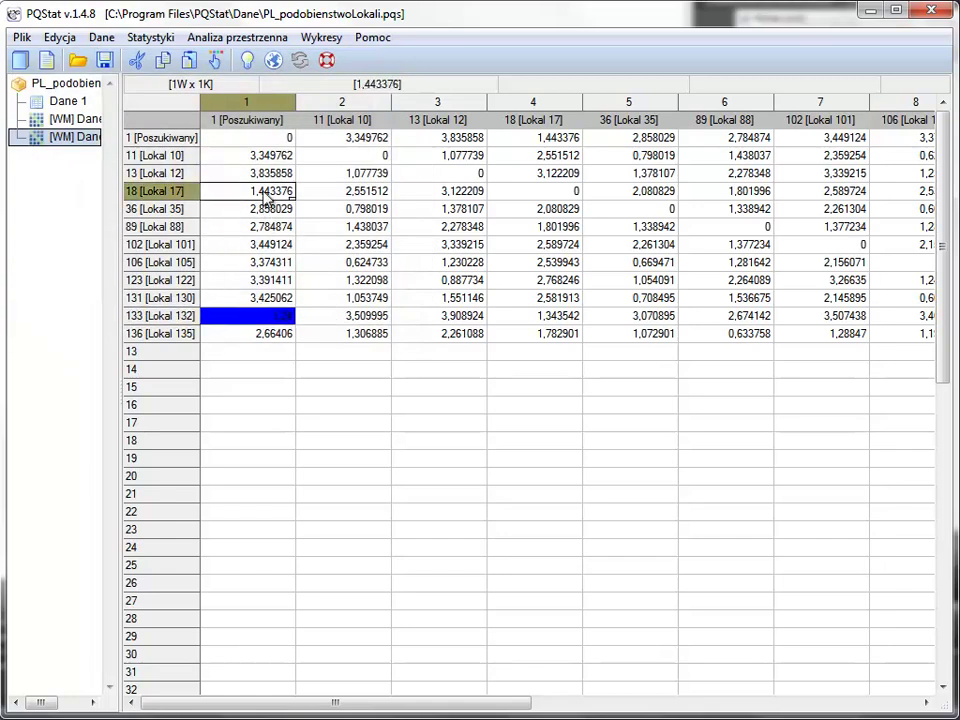
left_click(219, 62)
left_click(127, 278)
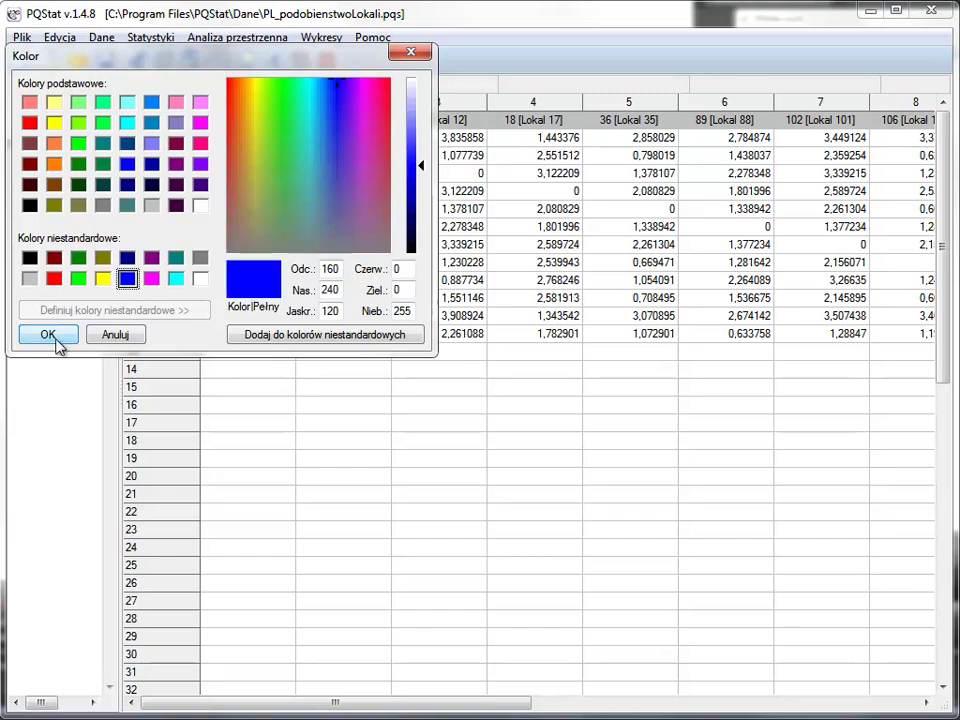
left_click(57, 340)
left_click(530, 442)
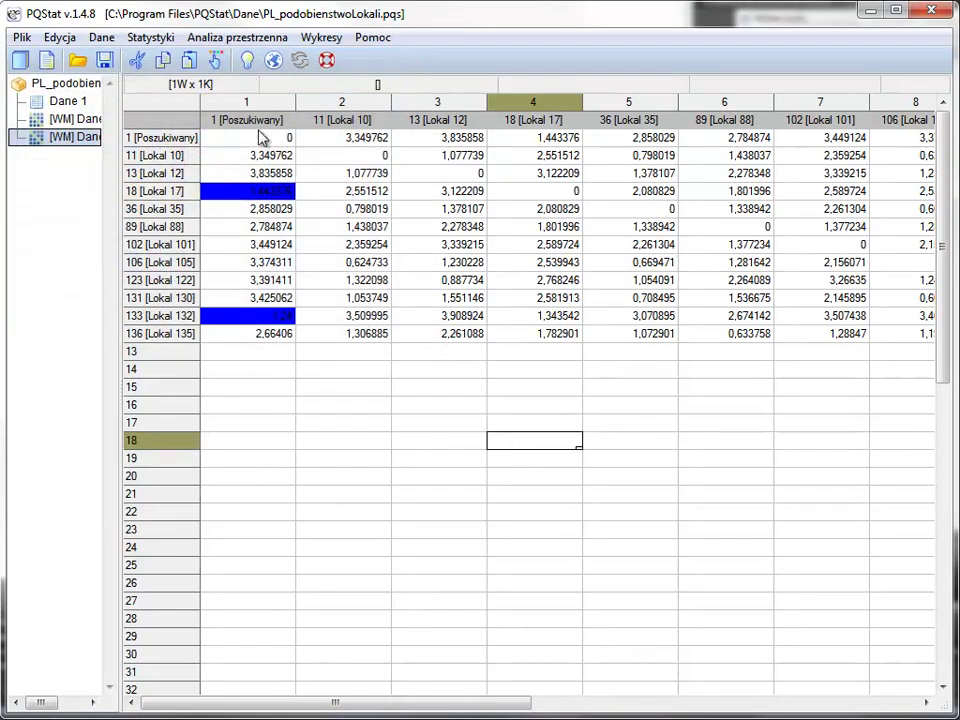